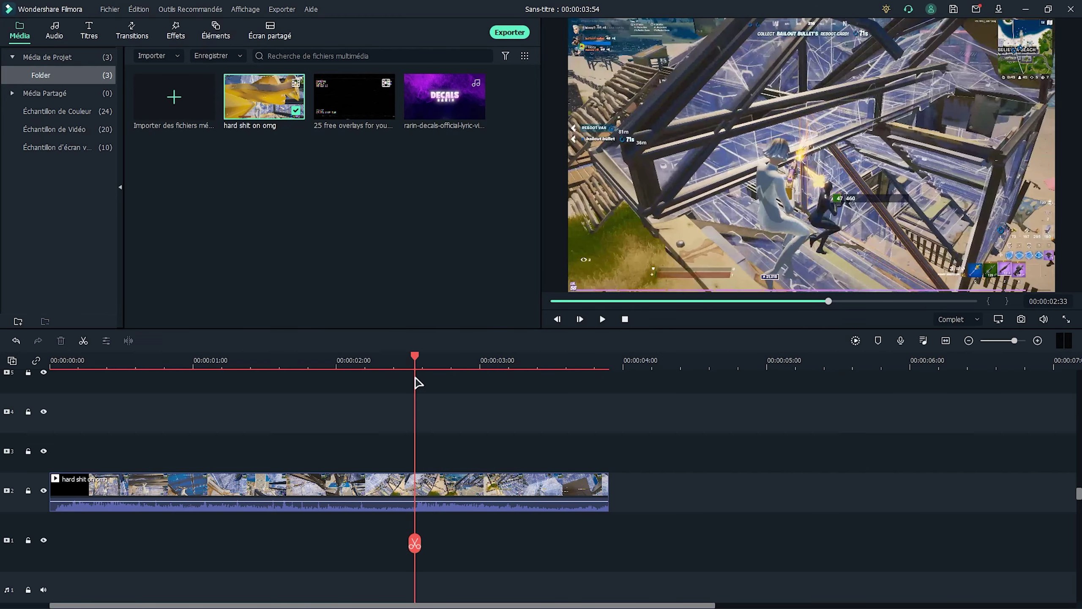
Split the gameplay clip at two playhead positions to isolate a short middle section
{"action": "left_click", "coordinate": [431, 490]}
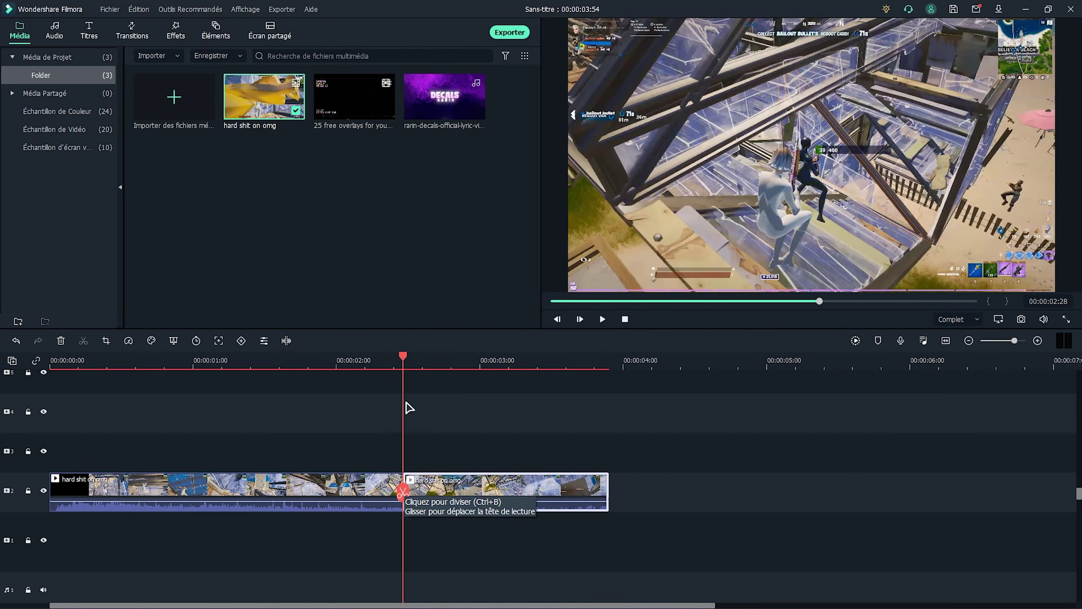
{"action": "left_click", "coordinate": [414, 491]}
{"action": "left_click_drag", "start_coordinate": [409, 362], "coordinate": [460, 368]}
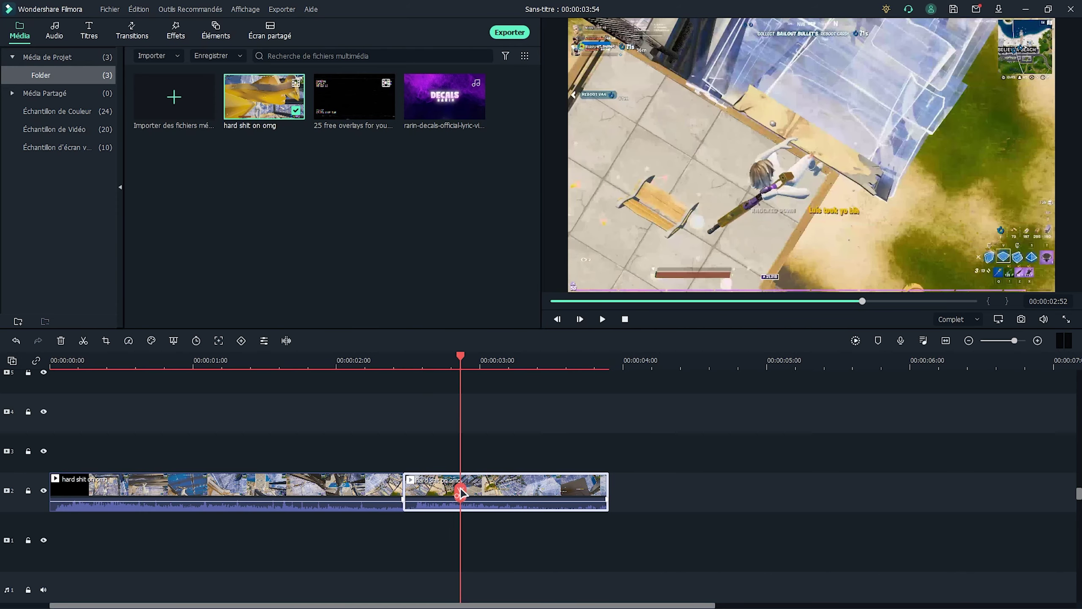
{"action": "left_click", "coordinate": [460, 494]}
Drag the first and third pieces' volume lines to minimum, then return the playhead to the start
{"action": "left_click_drag", "start_coordinate": [369, 502], "coordinate": [369, 512]}
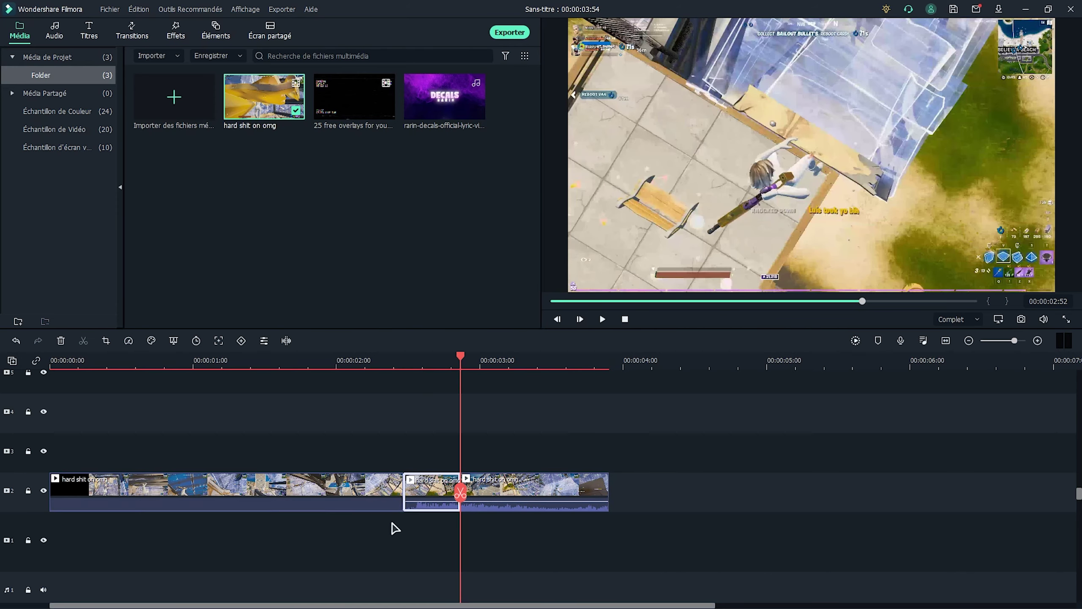
{"action": "left_click_drag", "start_coordinate": [474, 502], "coordinate": [474, 512]}
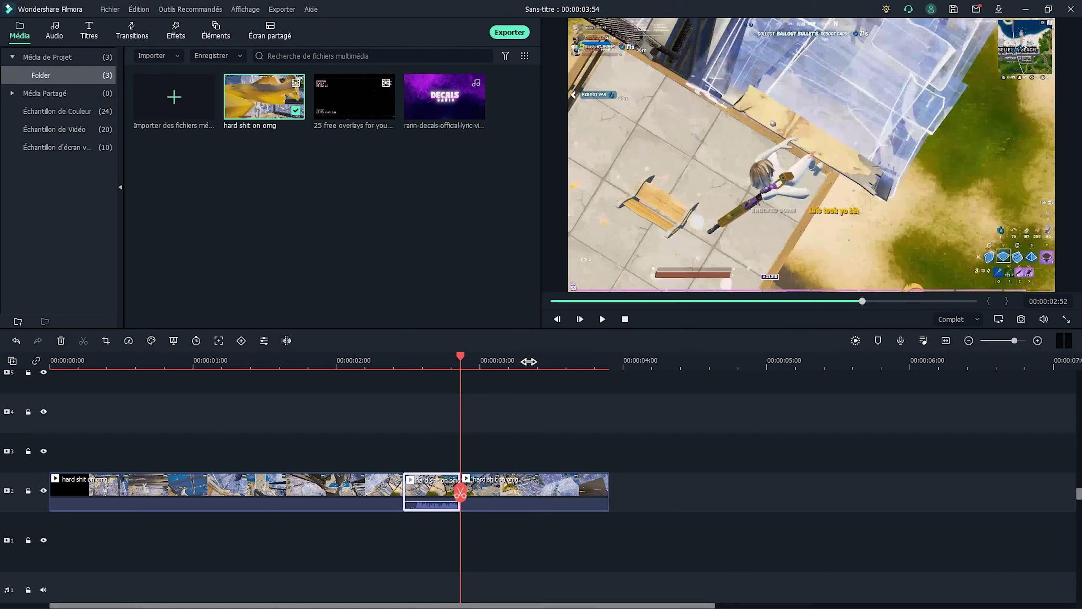
{"action": "left_click_drag", "start_coordinate": [529, 362], "coordinate": [555, 362]}
{"action": "left_click", "coordinate": [563, 456]}
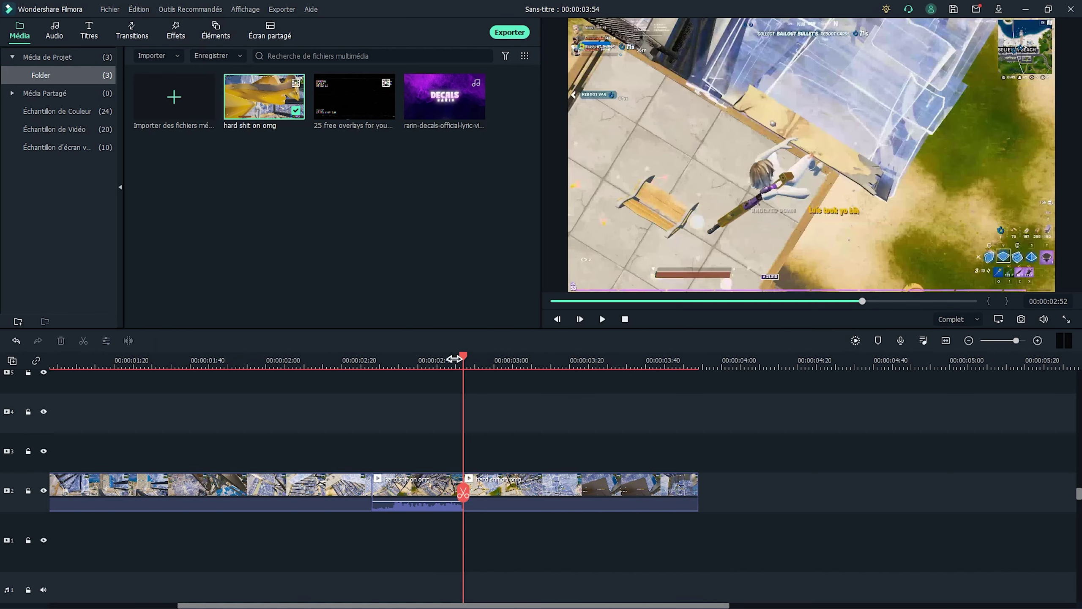
{"action": "left_click_drag", "start_coordinate": [462, 359], "coordinate": [1, 408]}
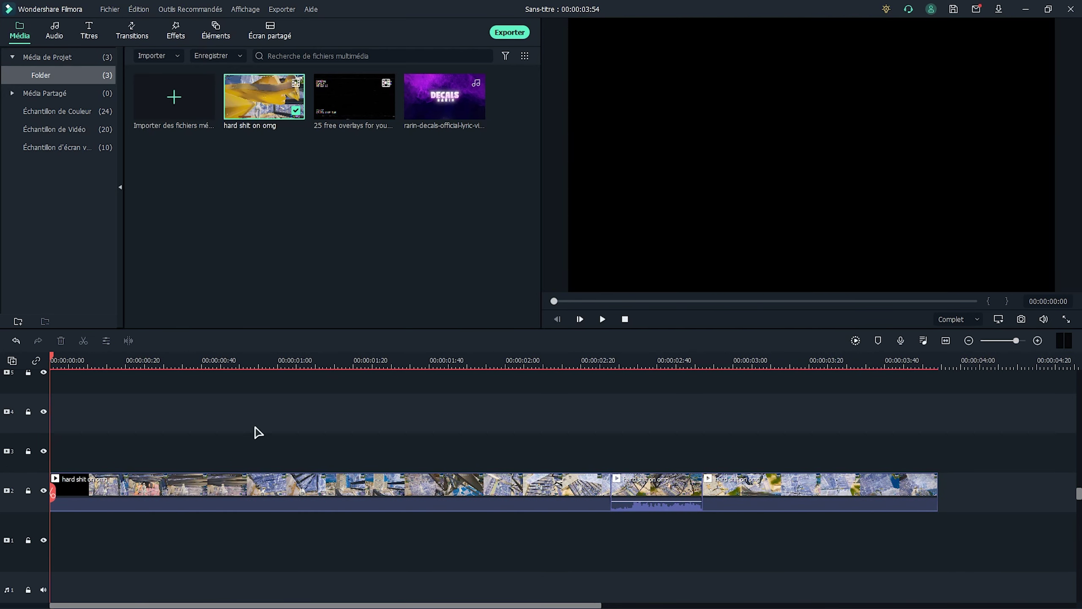
Bring the rarin-decals music onto the audio track at the split point near 00:00:02:27
{"action": "left_click_drag", "start_coordinate": [419, 112], "coordinate": [417, 140]}
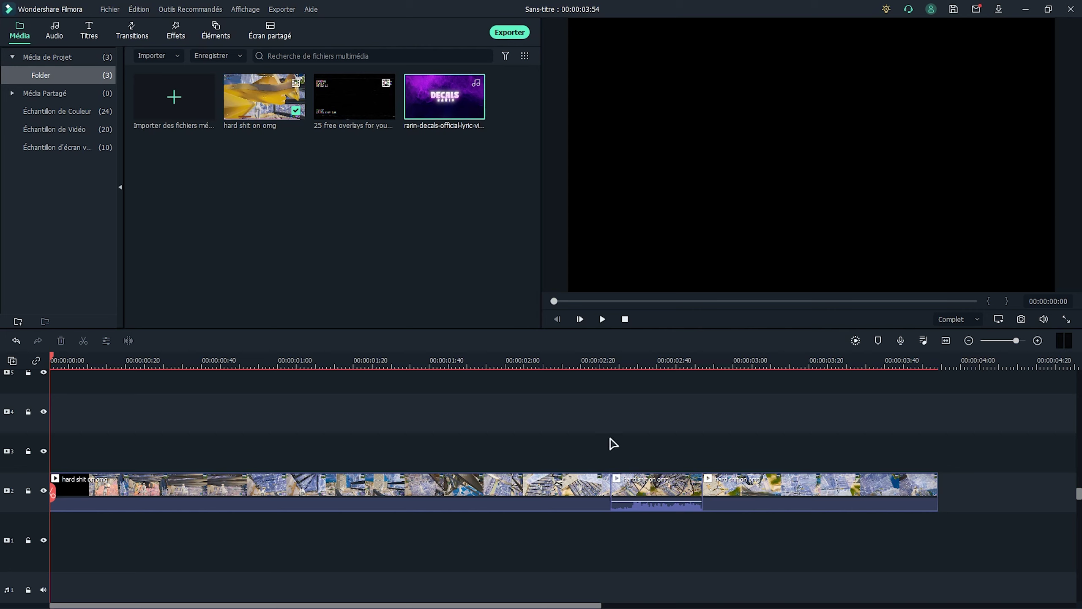
{"action": "left_click_drag", "start_coordinate": [631, 440], "coordinate": [675, 540]}
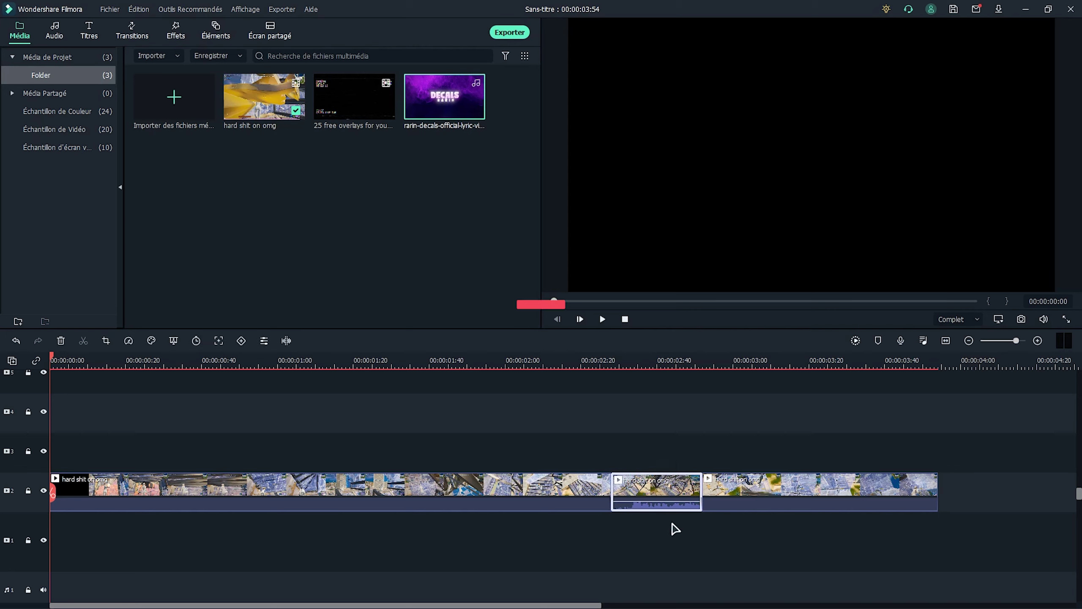
{"action": "left_click_drag", "start_coordinate": [439, 101], "coordinate": [113, 558]}
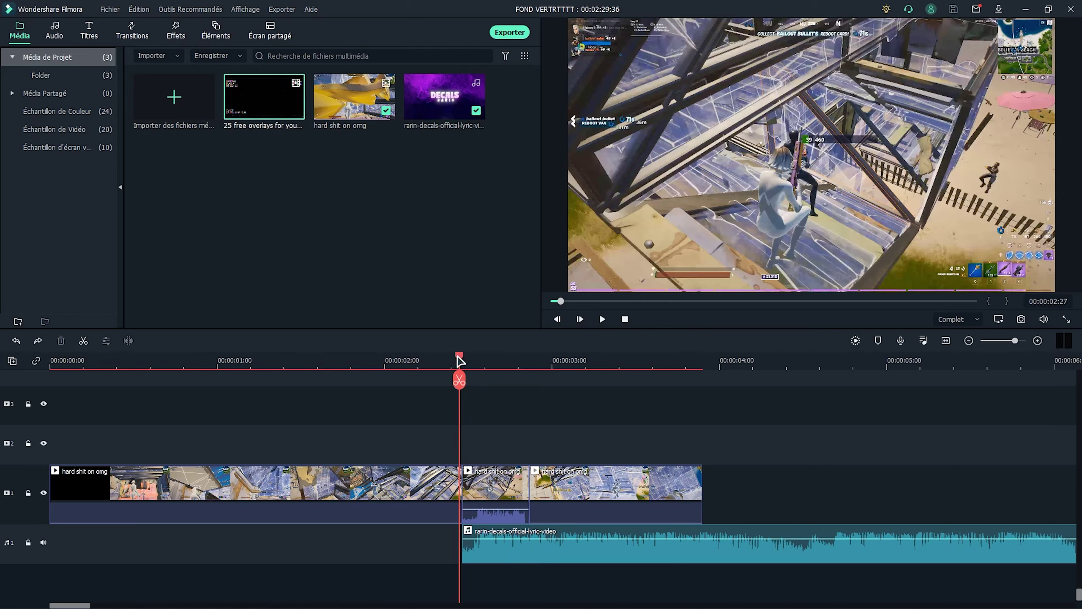
Preview the cut, try moving the music earlier, and undo so it starts under the middle clip
{"action": "mouse_move", "coordinate": [459, 355]}
{"action": "left_mouse_down"}
{"action": "mouse_move", "coordinate": [488, 359]}
{"action": "mouse_move", "coordinate": [443, 357]}
{"action": "left_mouse_up"}
{"action": "left_click_drag", "start_coordinate": [466, 547], "coordinate": [39, 550]}
{"action": "key", "text": "ctrl+z"}
{"action": "left_click_drag", "start_coordinate": [444, 356], "coordinate": [401, 378]}
Split the gameplay at 00:00:02:00, slow the new piece to 0.55x, and drop the glow overlay above
{"action": "left_click", "coordinate": [401, 379]}
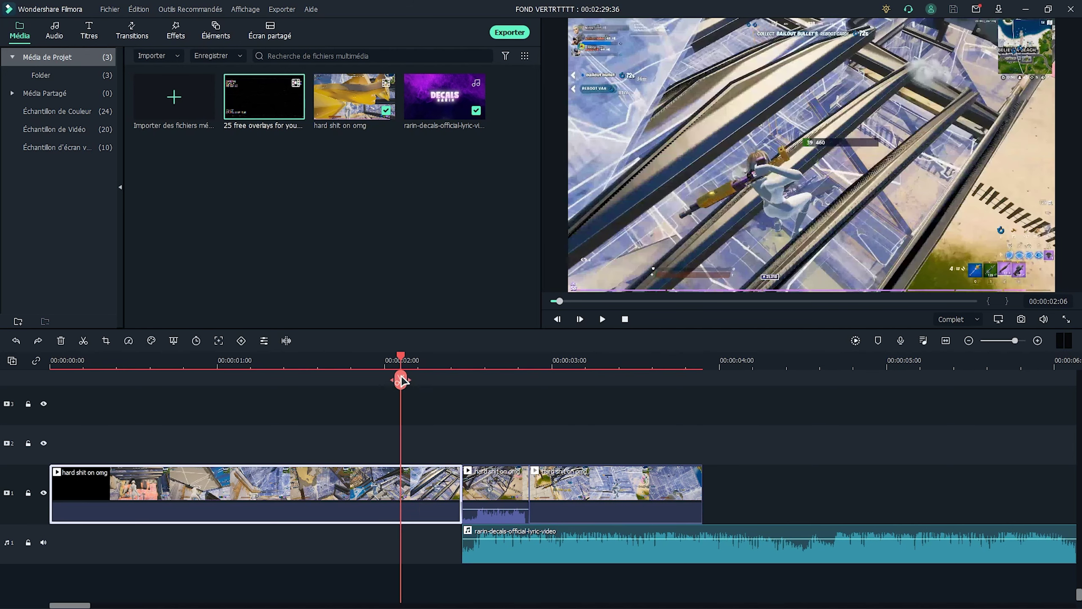
{"action": "right_click", "coordinate": [441, 506]}
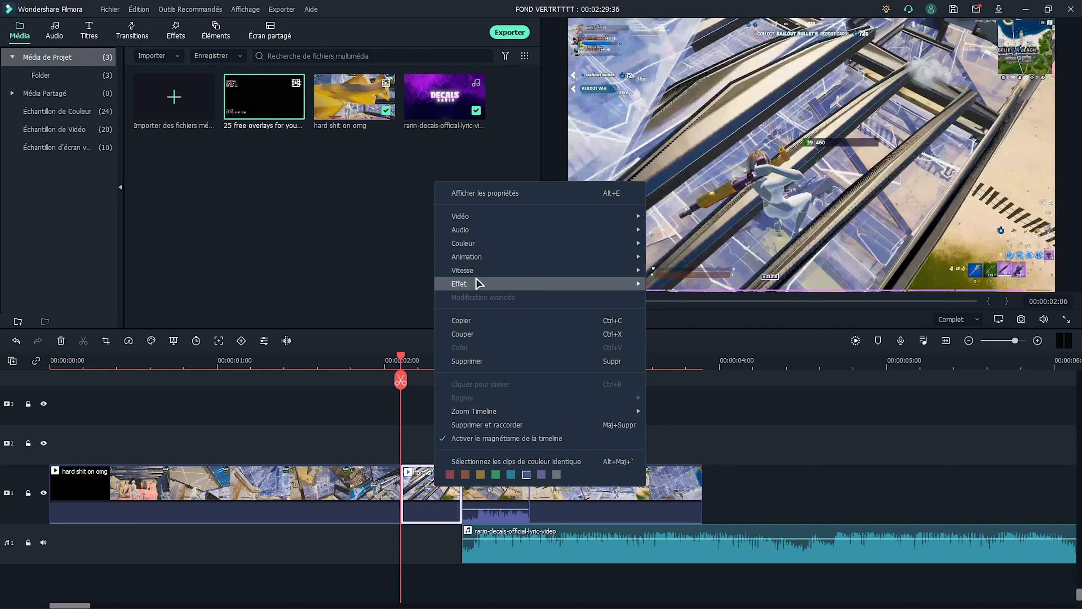
{"action": "mouse_move", "coordinate": [477, 271]}
{"action": "left_click", "coordinate": [703, 270]}
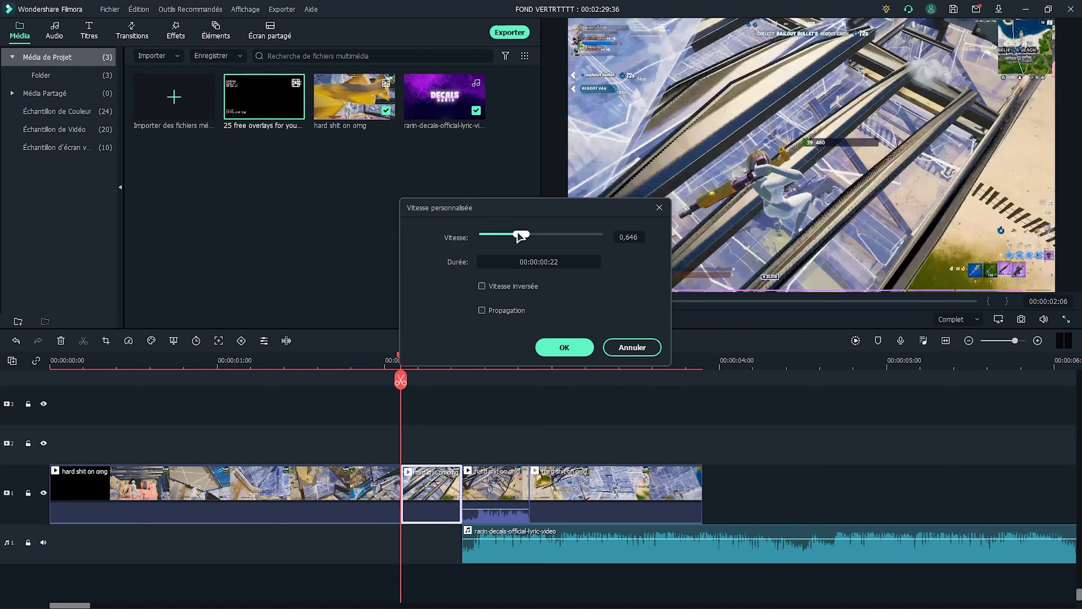
{"action": "left_click_drag", "start_coordinate": [513, 234], "coordinate": [512, 233]}
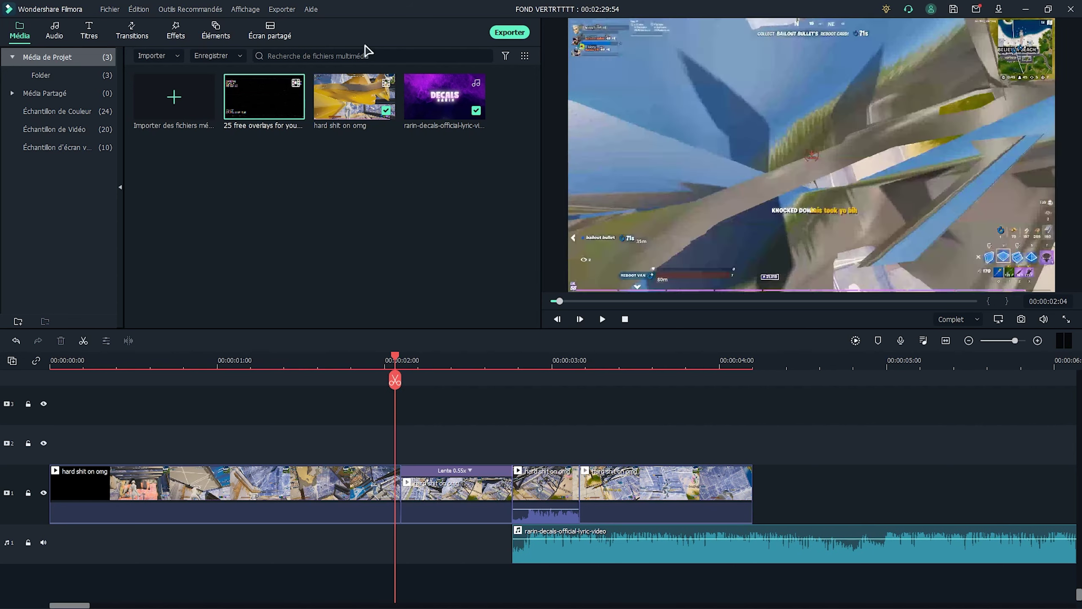
{"action": "left_click_drag", "start_coordinate": [270, 94], "coordinate": [407, 455]}
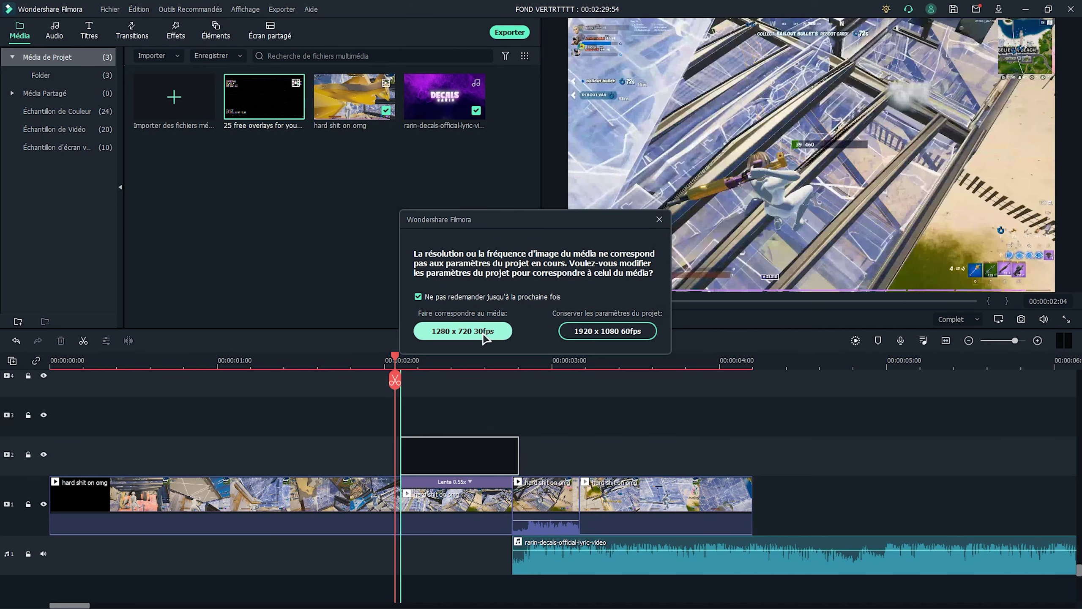
Set the project to 1280x720 30fps and speed the glow overlay up to 1.20x
{"action": "left_click", "coordinate": [496, 332]}
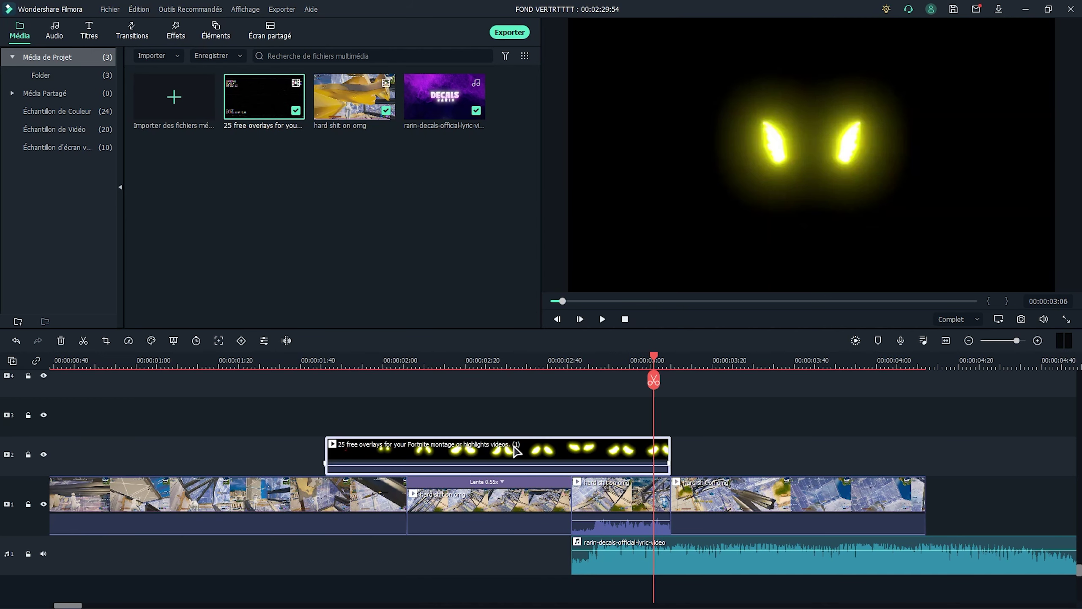
{"action": "right_click", "coordinate": [549, 448]}
{"action": "mouse_move", "coordinate": [640, 230]}
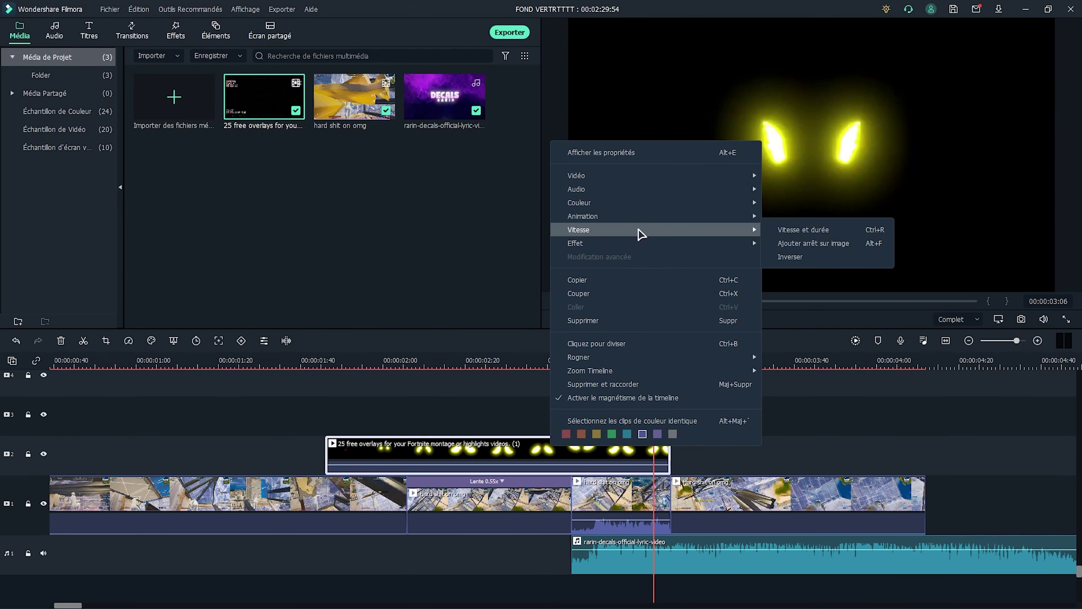
{"action": "left_click", "coordinate": [816, 231]}
{"action": "left_click", "coordinate": [565, 347]}
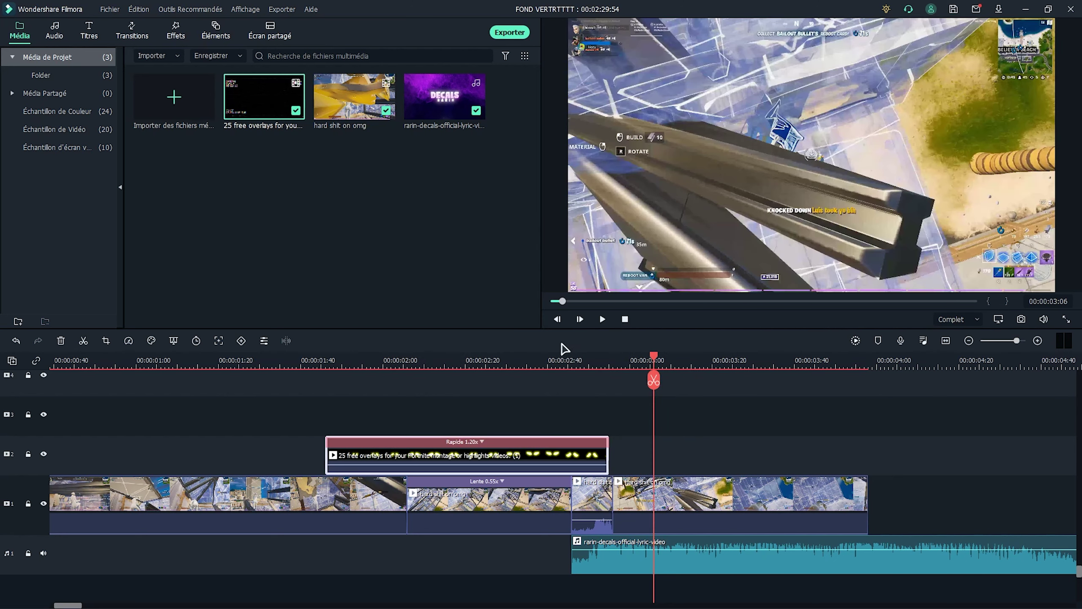
Split the gameplay at 00:00:01:56 and slow that small piece to 0.50x
{"action": "left_click", "coordinate": [375, 360]}
{"action": "left_click", "coordinate": [367, 360]}
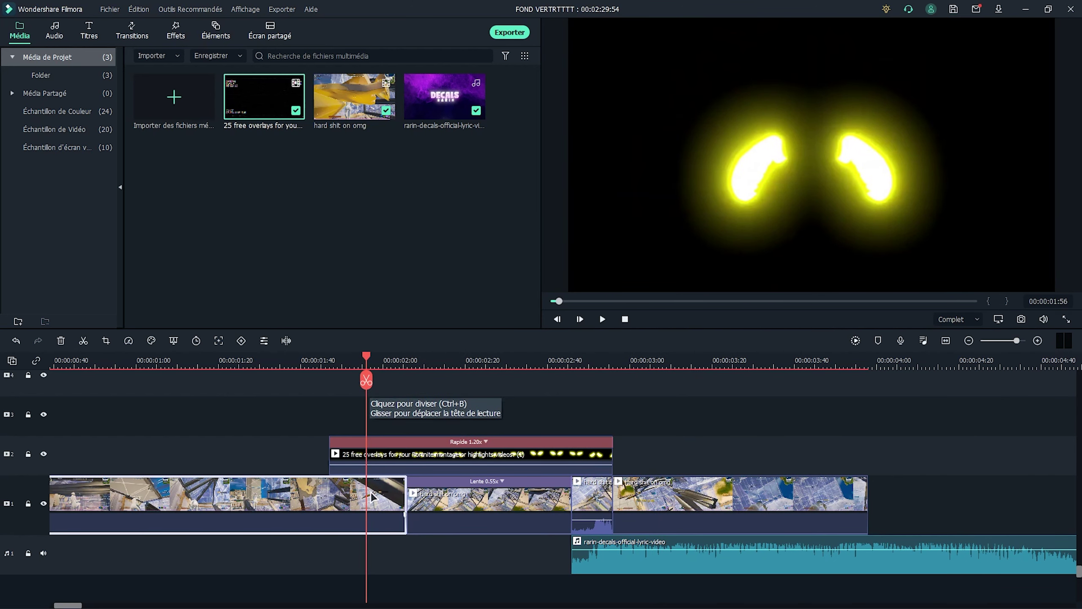
{"action": "left_click", "coordinate": [366, 381]}
{"action": "right_click", "coordinate": [382, 499]}
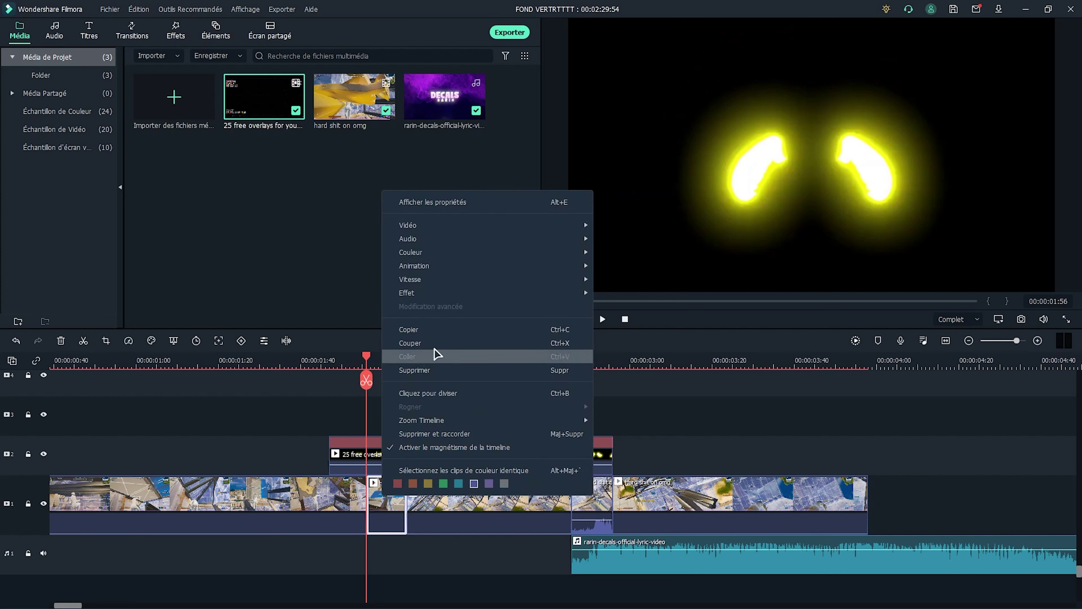
{"action": "mouse_move", "coordinate": [416, 281]}
{"action": "left_click", "coordinate": [609, 281]}
{"action": "left_click", "coordinate": [576, 343]}
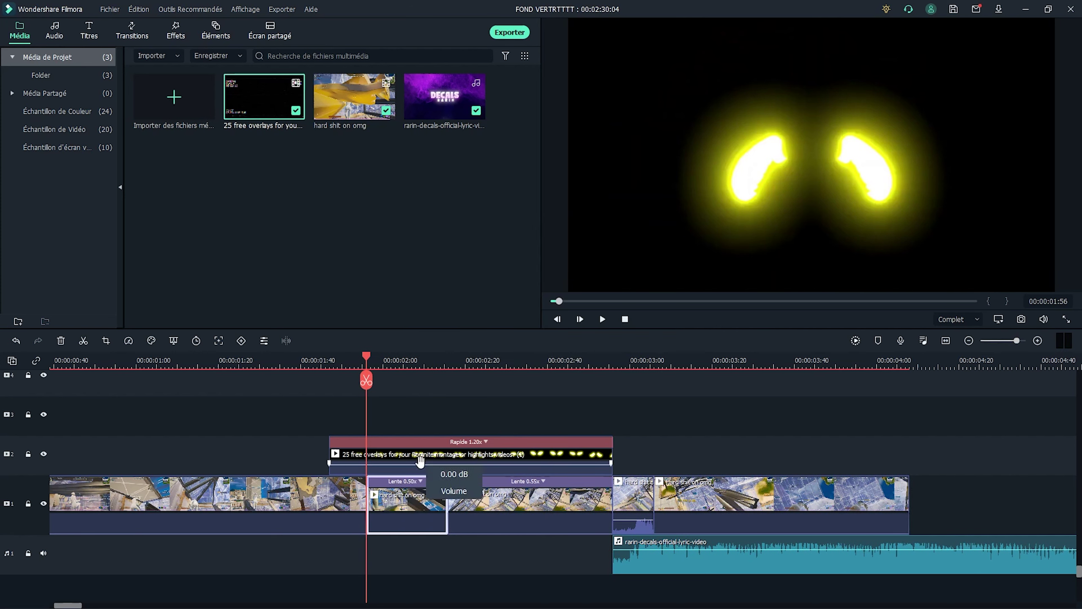
Align the overlay's start with the slowed piece and select it, playhead at 00:00:02:02
{"action": "left_click_drag", "start_coordinate": [419, 460], "coordinate": [460, 457]}
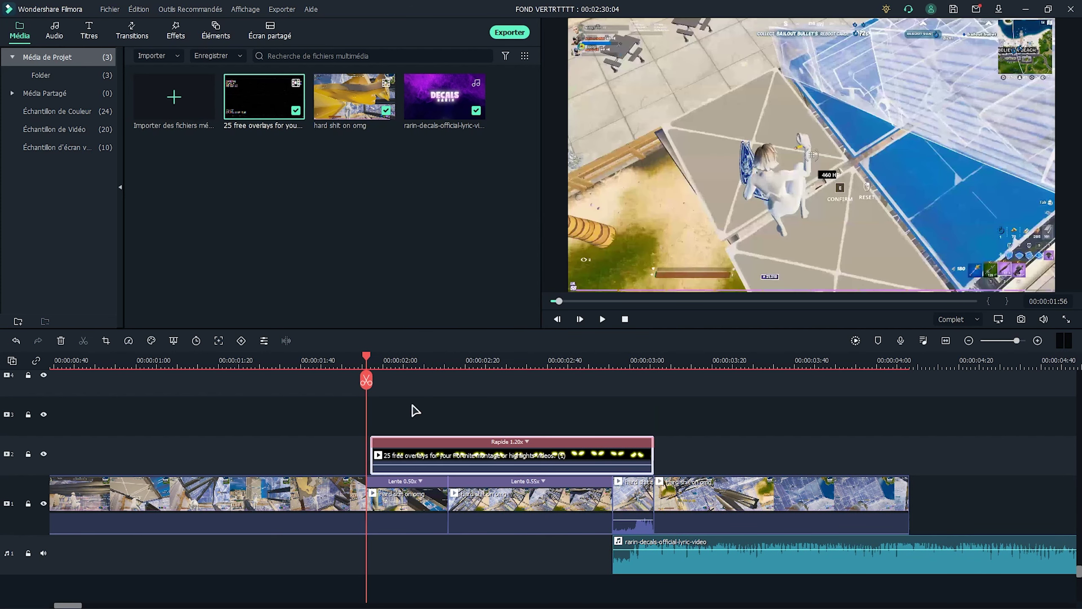
{"action": "left_click", "coordinate": [486, 447]}
{"action": "left_click", "coordinate": [701, 408]}
{"action": "left_click", "coordinate": [391, 366]}
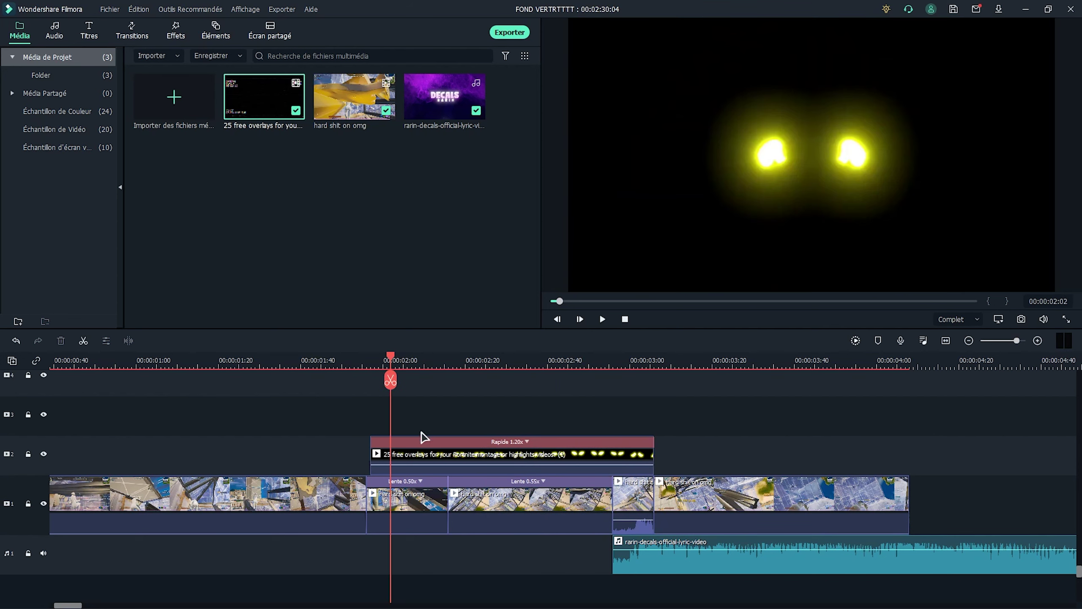
{"action": "left_click", "coordinate": [417, 443]}
{"action": "left_click", "coordinate": [403, 455]}
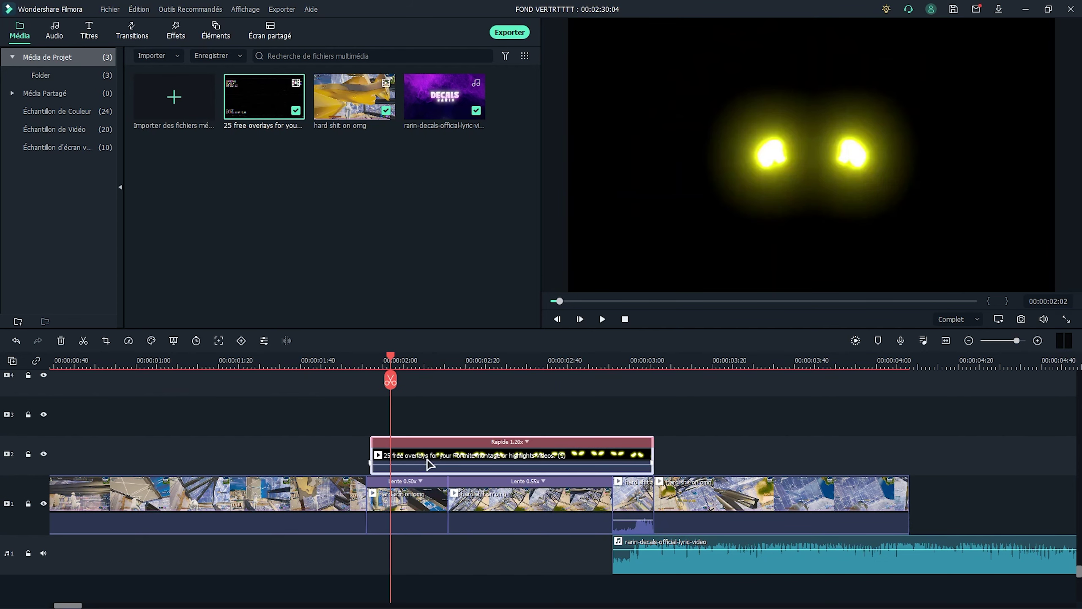
Set the glow overlay's blend mode to Superposition in its compositing settings
{"action": "double_click", "coordinate": [428, 463]}
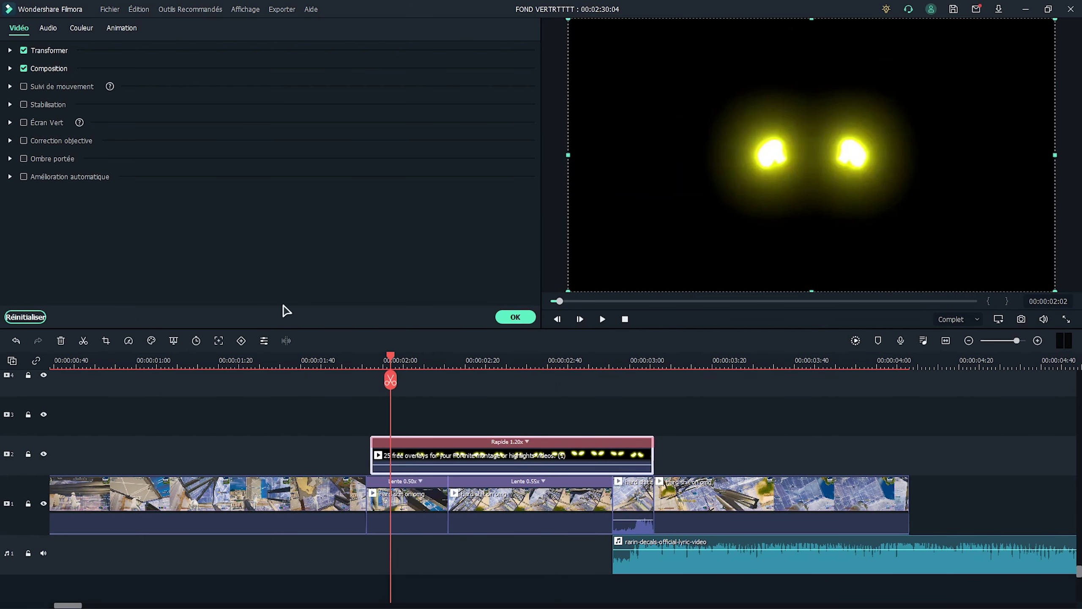
{"action": "left_click", "coordinate": [9, 69]}
{"action": "left_click", "coordinate": [257, 90]}
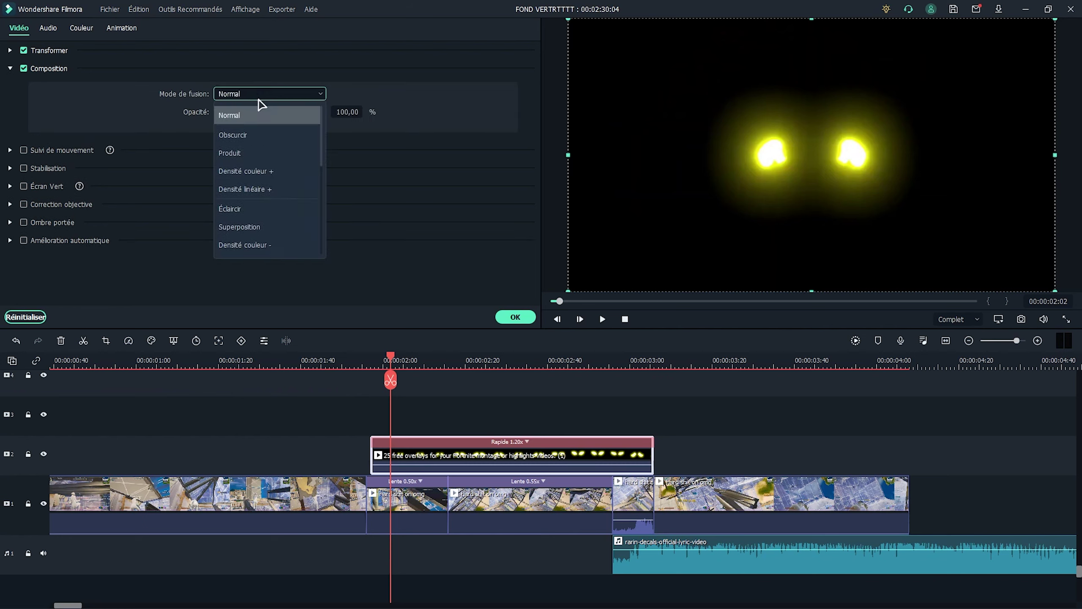
{"action": "left_click", "coordinate": [253, 226]}
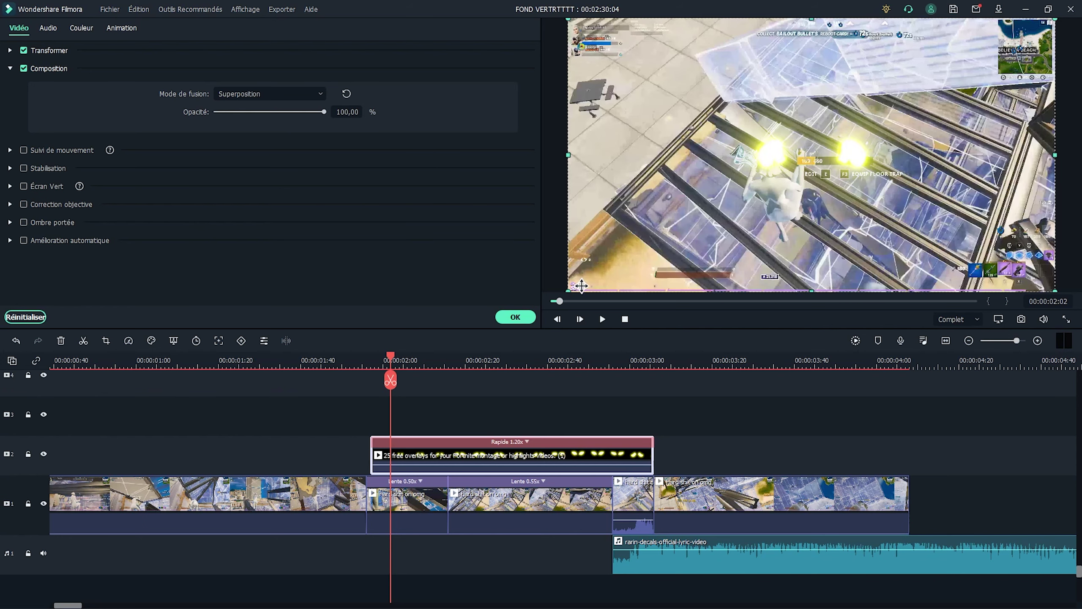
Scale, rotate and move the overlay in the preview so the glows sit over the character's hands
{"action": "left_click_drag", "start_coordinate": [581, 286], "coordinate": [813, 137]}
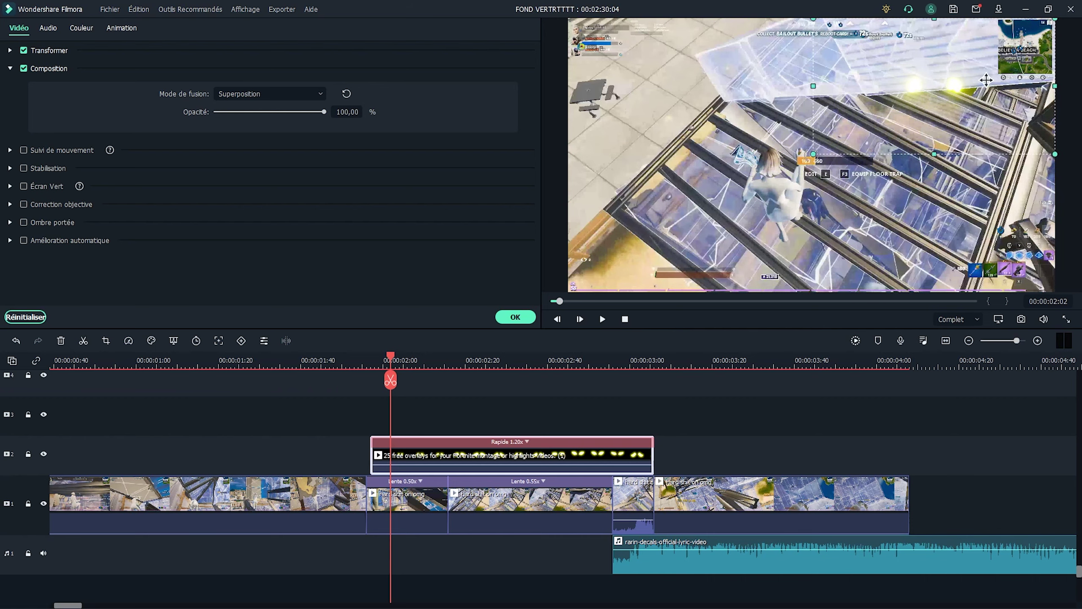
{"action": "left_click_drag", "start_coordinate": [986, 80], "coordinate": [810, 196]}
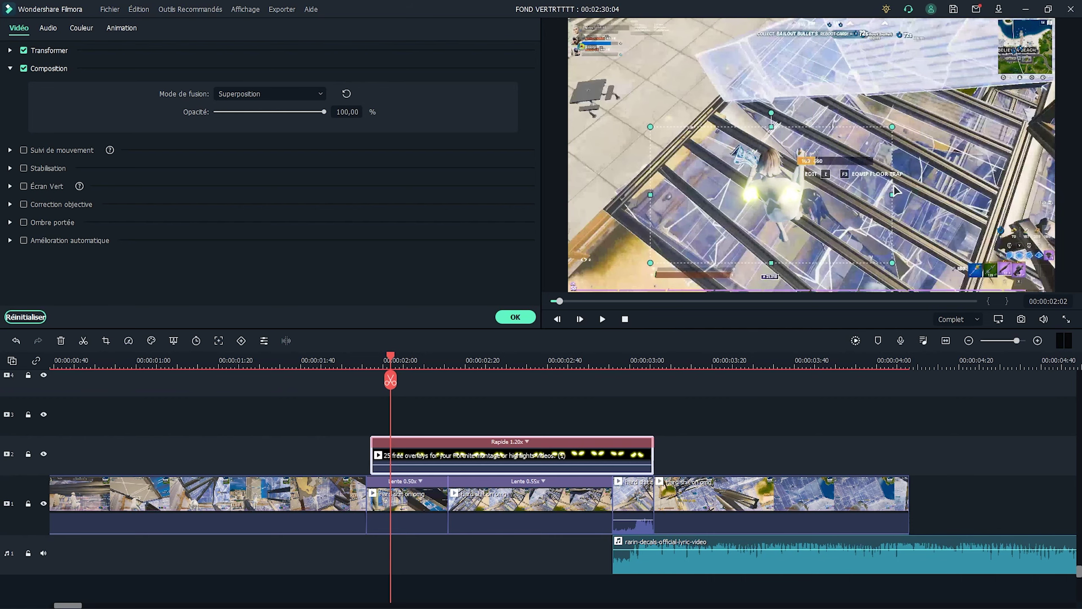
{"action": "left_click_drag", "start_coordinate": [391, 356], "coordinate": [576, 345]}
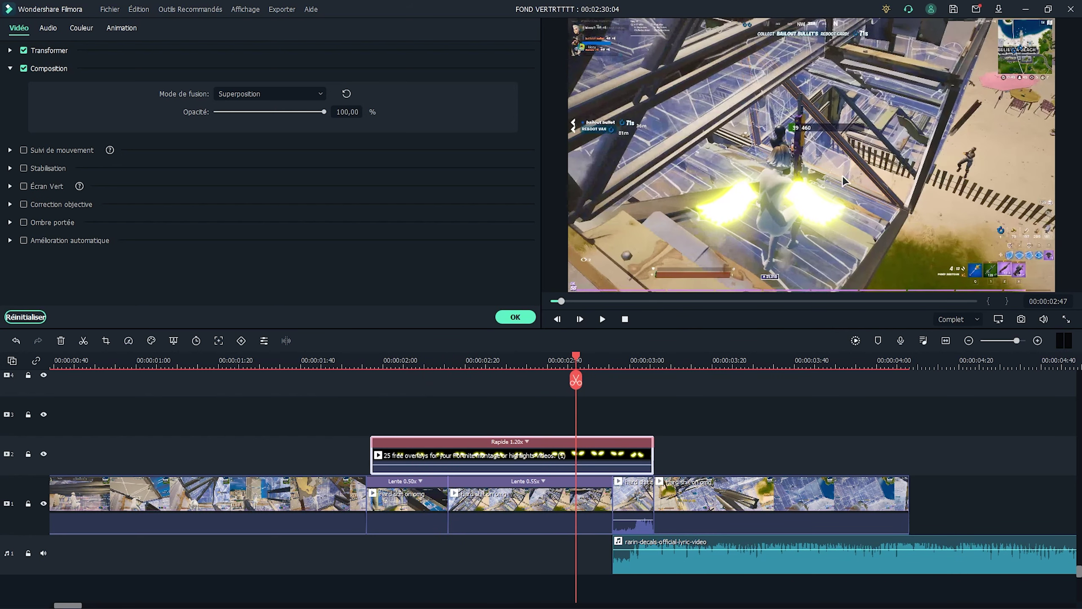
{"action": "left_click", "coordinate": [818, 204]}
{"action": "left_click_drag", "start_coordinate": [889, 198], "coordinate": [794, 148]}
{"action": "left_click_drag", "start_coordinate": [833, 254], "coordinate": [863, 282]}
{"action": "left_click_drag", "start_coordinate": [820, 226], "coordinate": [803, 197]}
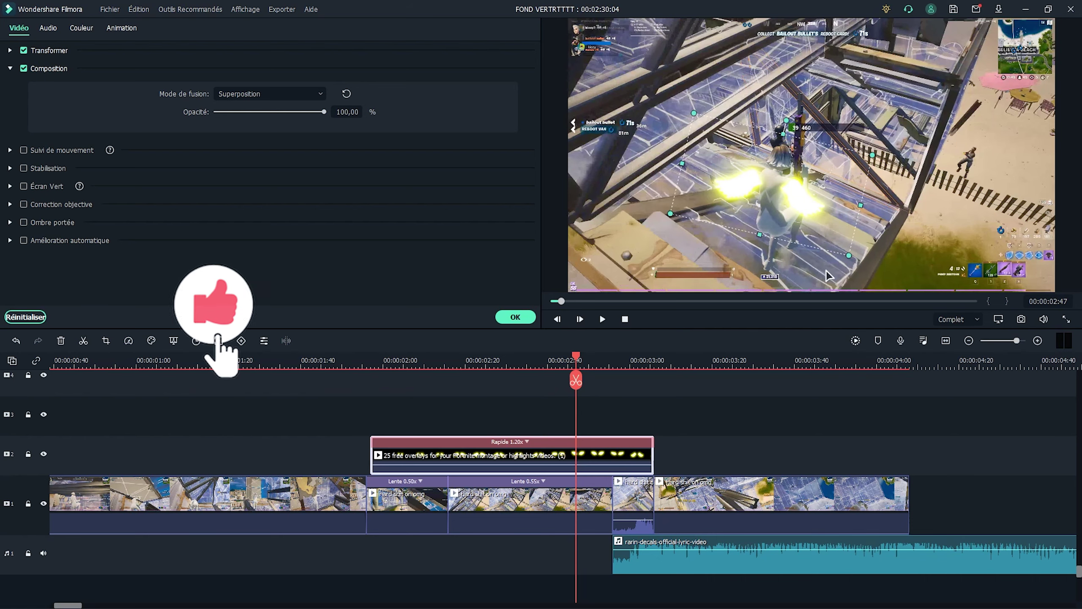
Review playback from 01:47, then slide the rarin-decals music to start at 00:00:00:00
{"action": "left_click", "coordinate": [329, 371]}
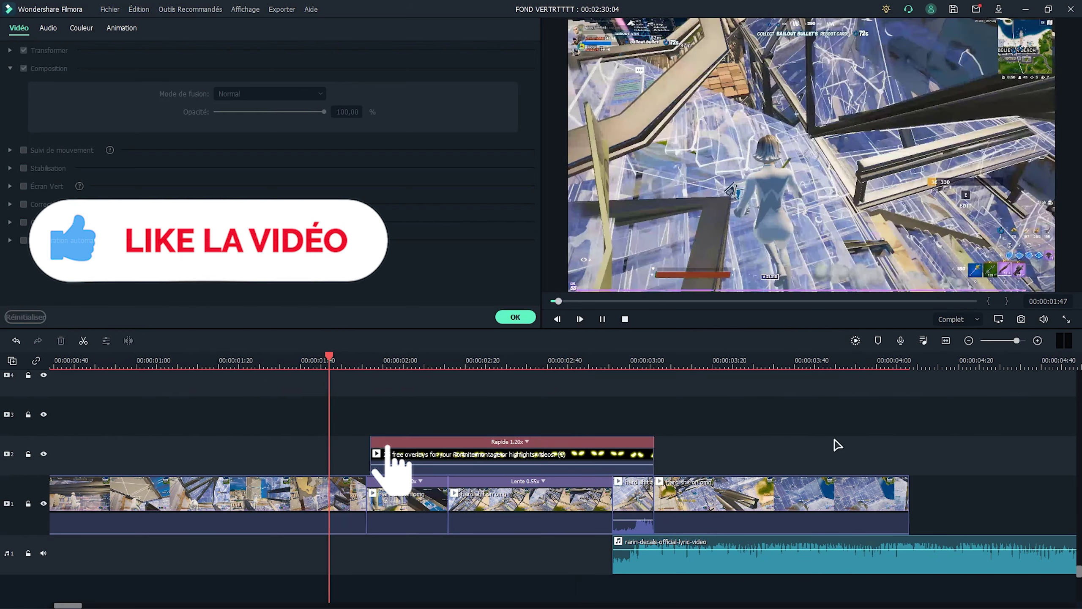
{"action": "key", "text": "space"}
{"action": "key", "text": "space"}
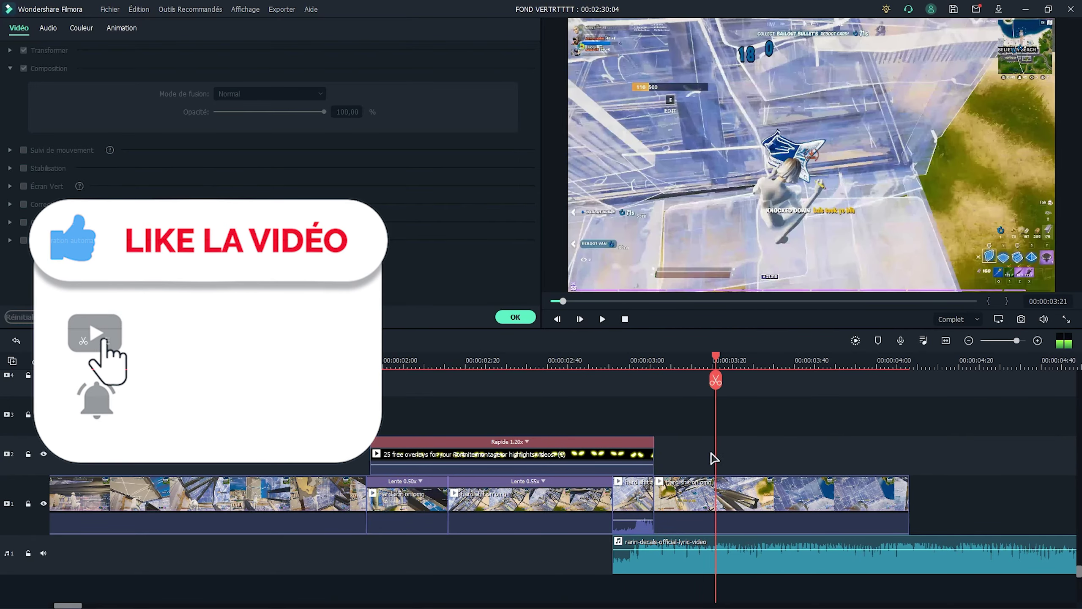
{"action": "left_click_drag", "start_coordinate": [403, 358], "coordinate": [383, 358]}
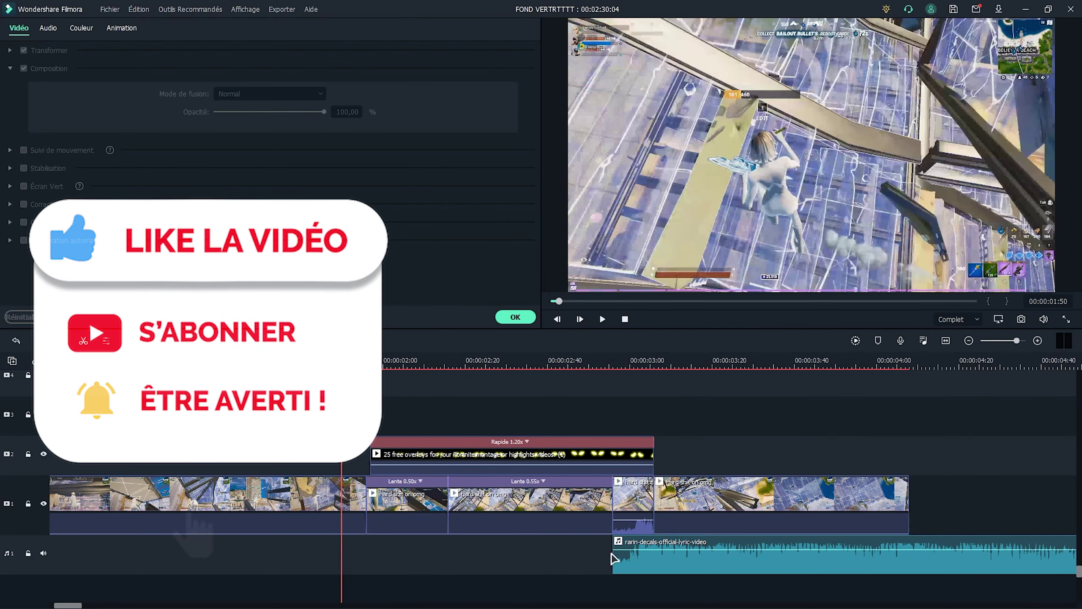
{"action": "left_click", "coordinate": [637, 548]}
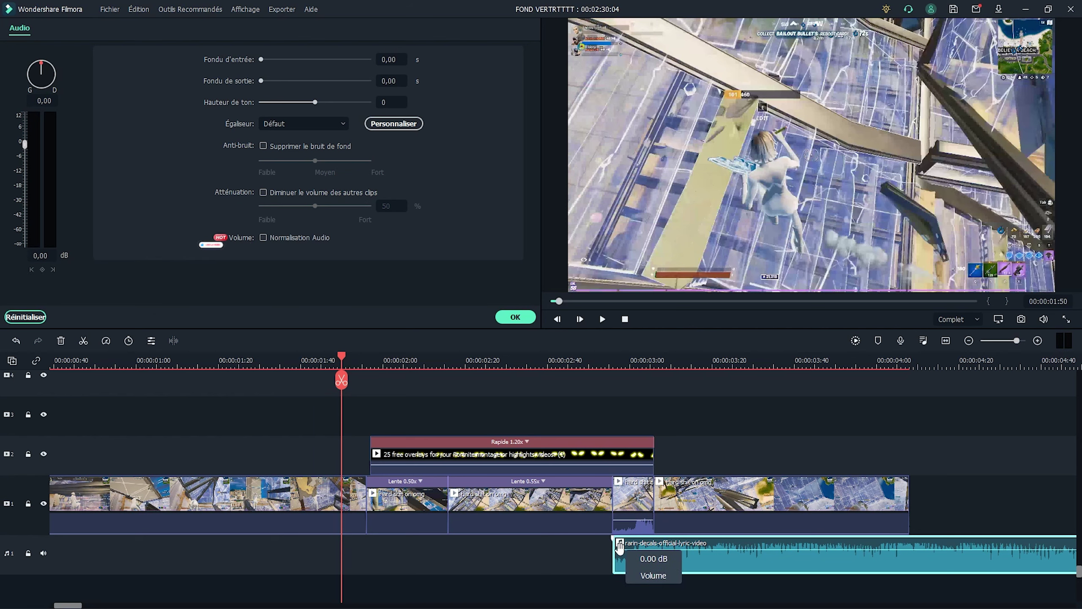
{"action": "left_click_drag", "start_coordinate": [610, 545], "coordinate": [51, 545]}
{"action": "left_click", "coordinate": [656, 410]}
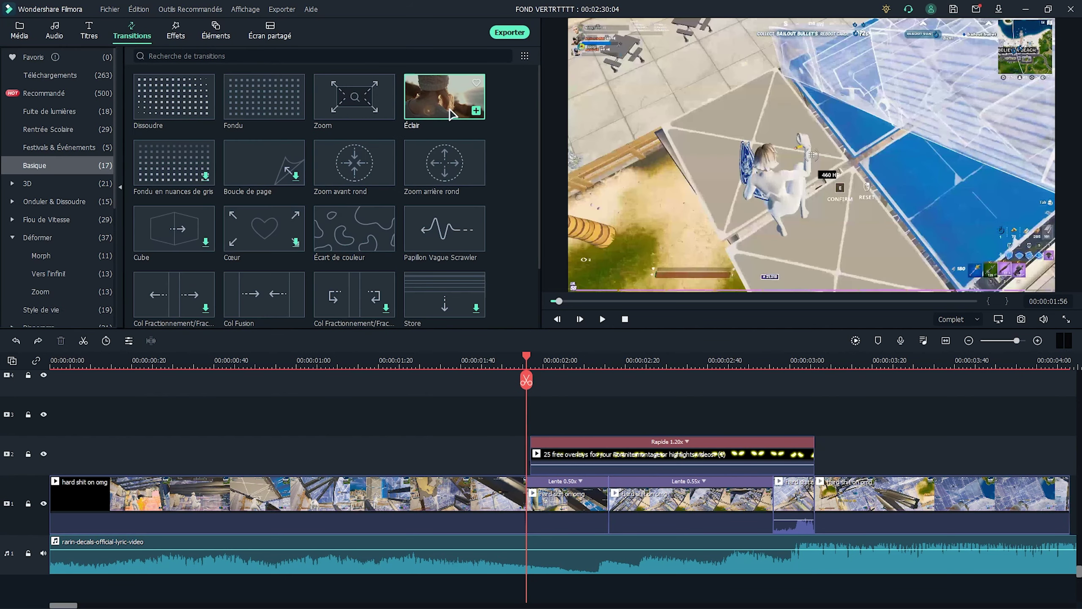
Drop the Éclair transition on the cut near 00:00:02:50 and play it back to check the flash
{"action": "left_click_drag", "start_coordinate": [444, 97], "coordinate": [767, 508]}
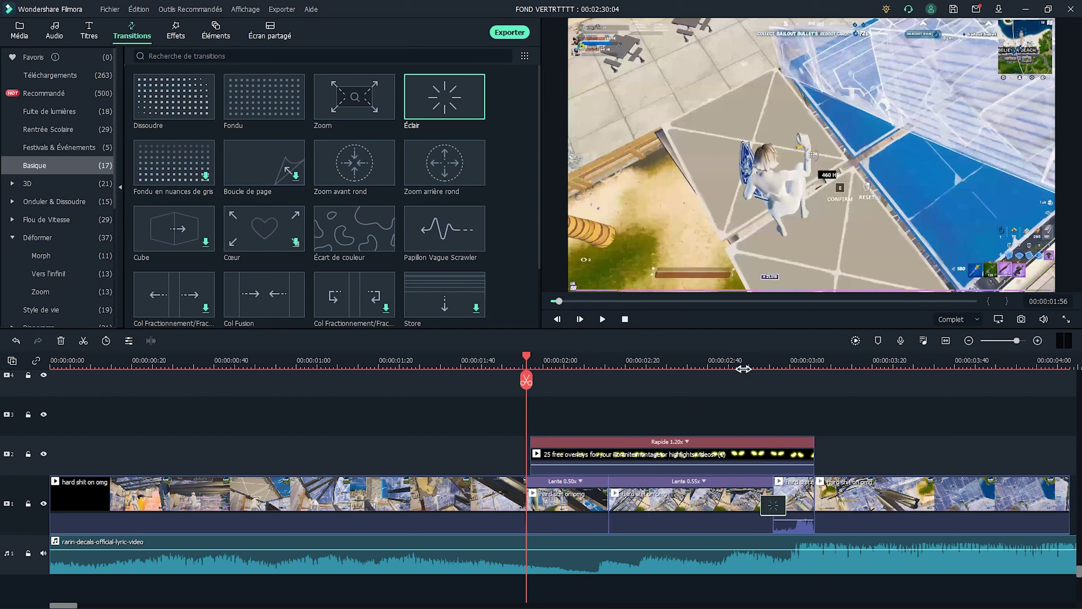
{"action": "left_click_drag", "start_coordinate": [745, 366], "coordinate": [757, 399]}
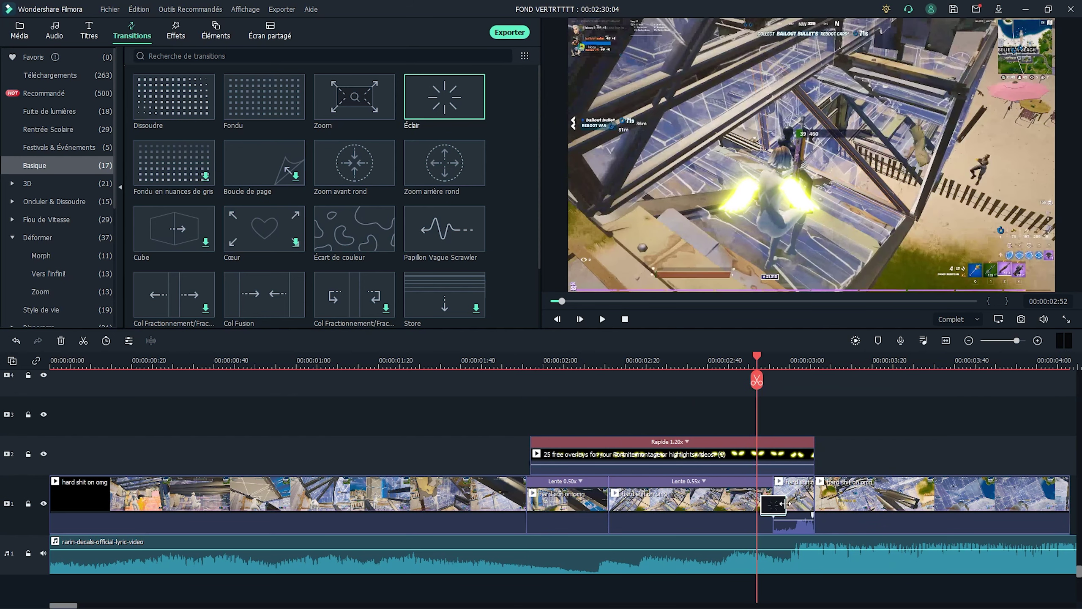
{"action": "left_click", "coordinate": [713, 361]}
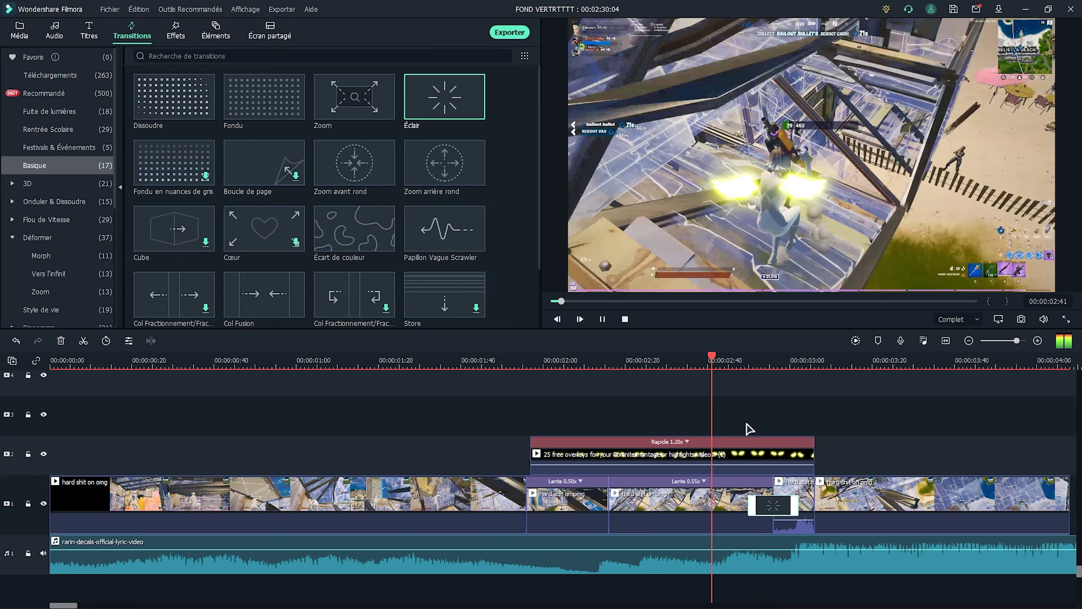
{"action": "key", "text": "space"}
{"action": "left_click_drag", "start_coordinate": [745, 361], "coordinate": [657, 370]}
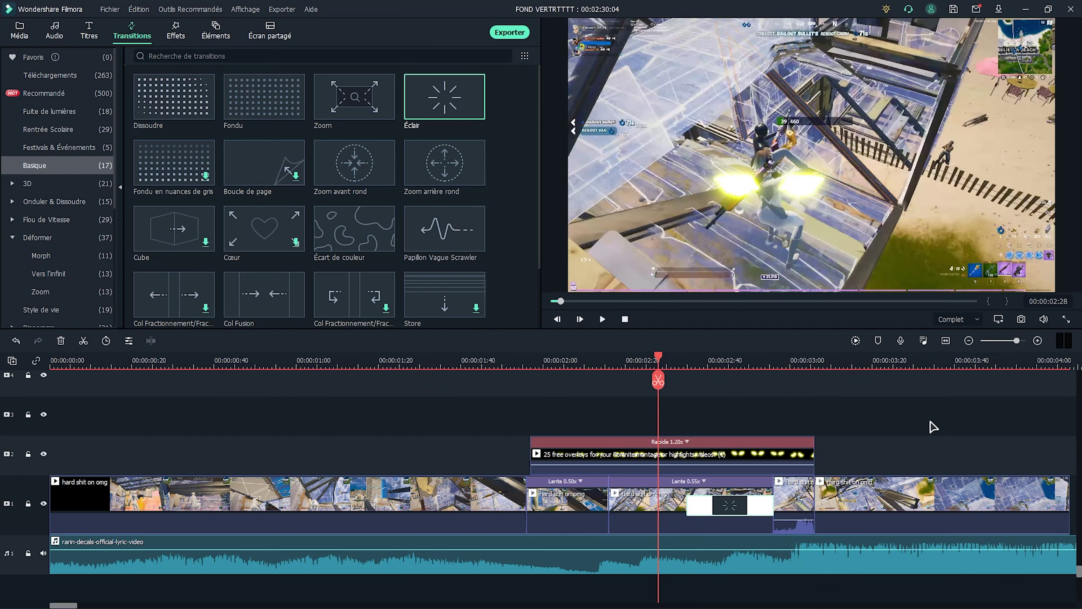
{"action": "key", "text": "space"}
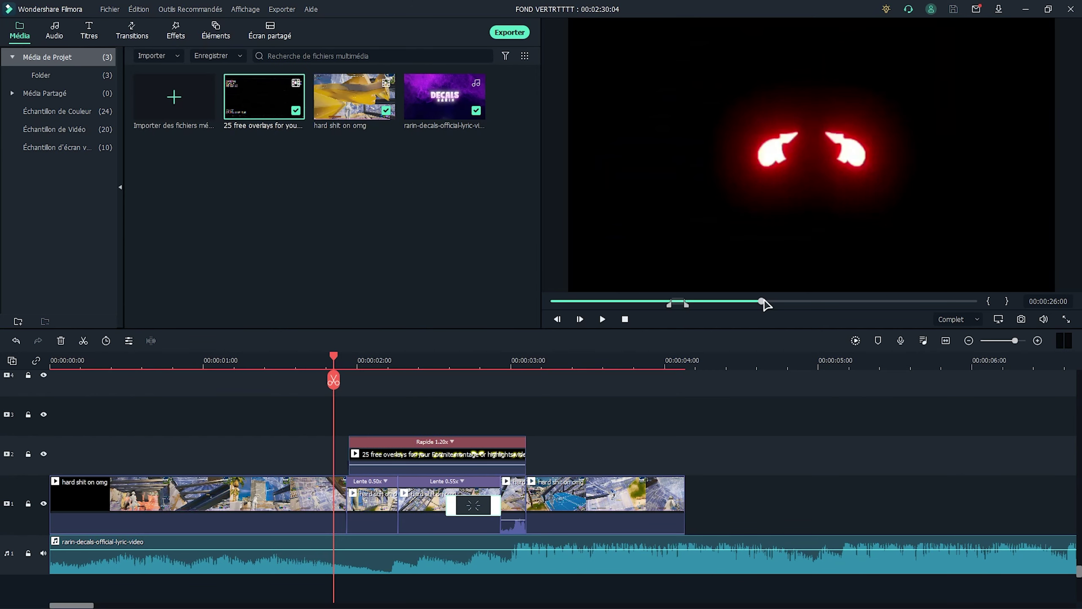
Scrub the overlay pack preview to the purple ring glow and place it on track 3
{"action": "left_click_drag", "start_coordinate": [764, 303], "coordinate": [769, 302]}
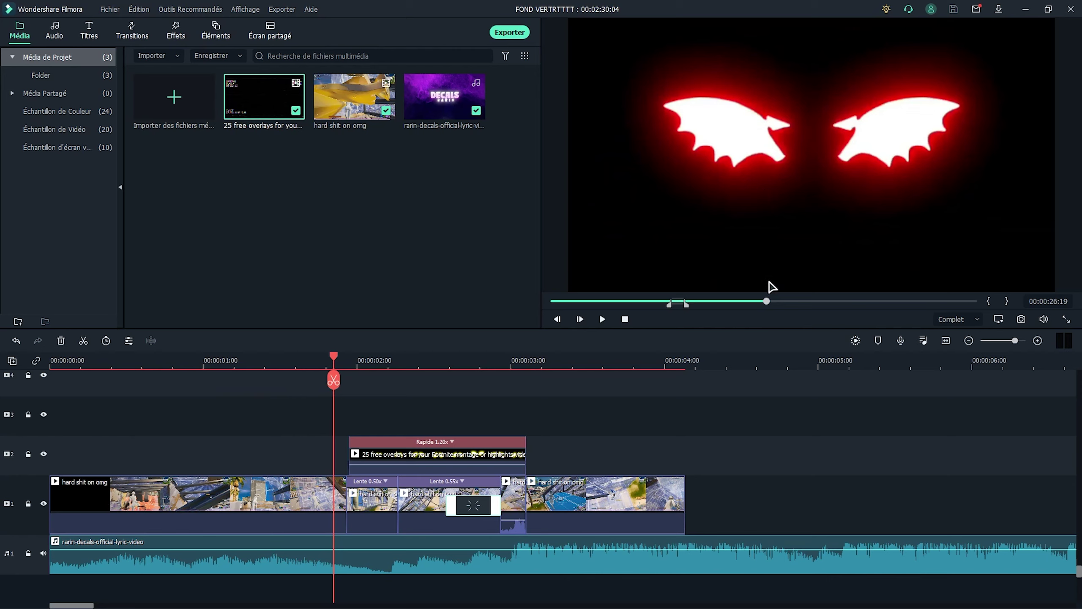
{"action": "left_click_drag", "start_coordinate": [766, 303], "coordinate": [775, 301]}
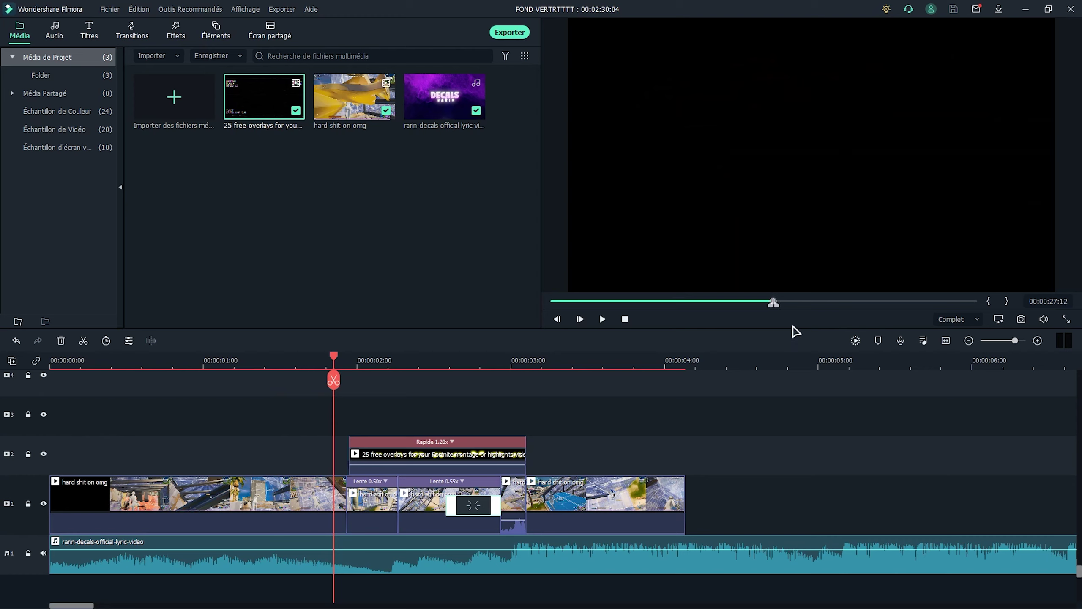
{"action": "left_click_drag", "start_coordinate": [775, 302], "coordinate": [786, 301]}
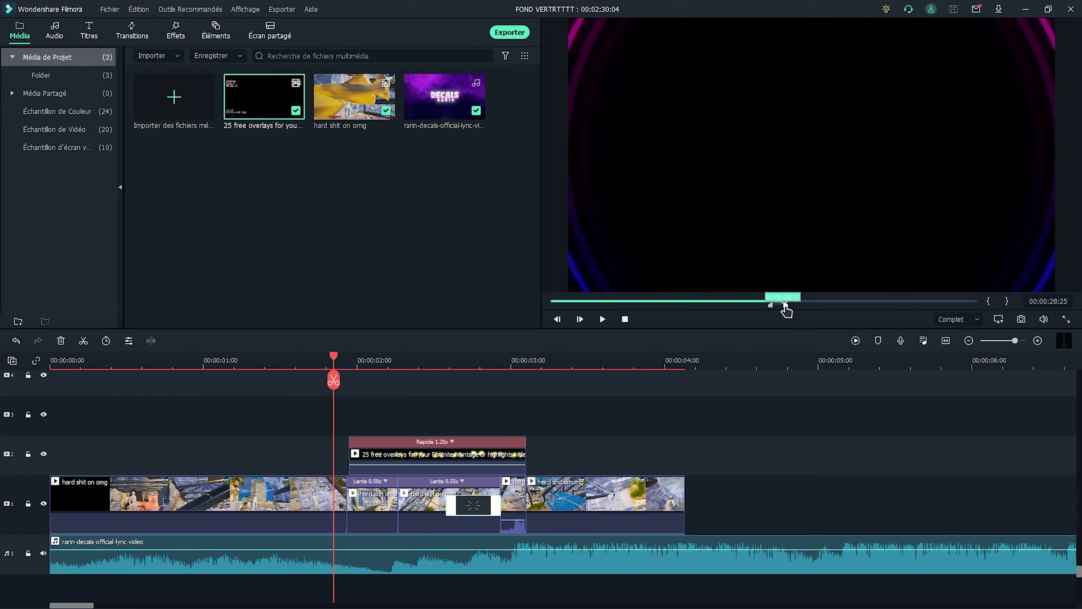
{"action": "left_click_drag", "start_coordinate": [262, 114], "coordinate": [482, 422]}
Give the ring overlay the Superposition blend mode and slide it later toward the three-second mark
{"action": "double_click", "coordinate": [510, 416]}
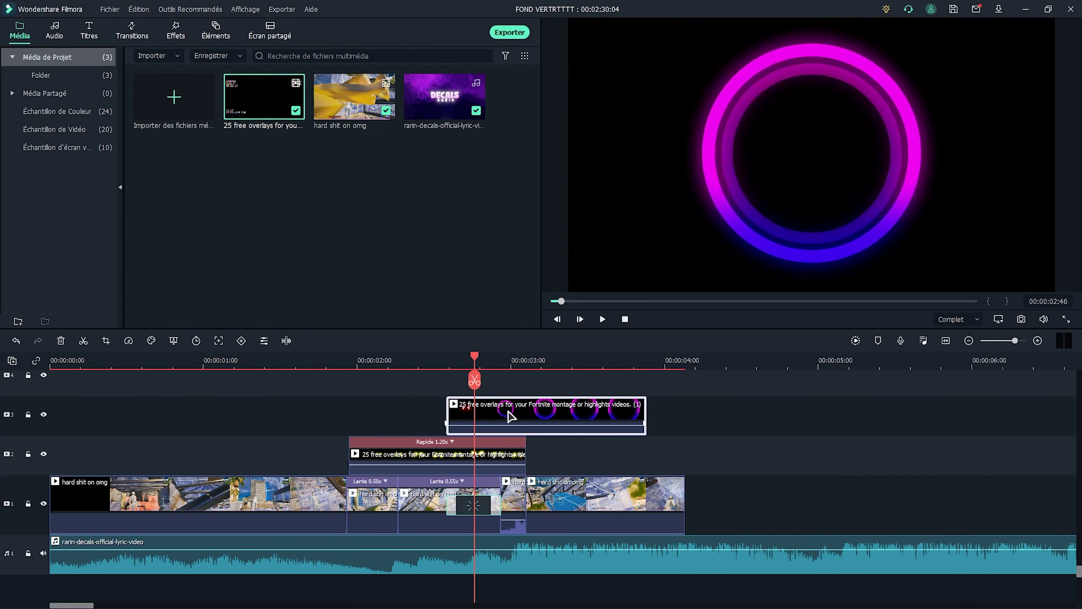
{"action": "left_click", "coordinate": [218, 93]}
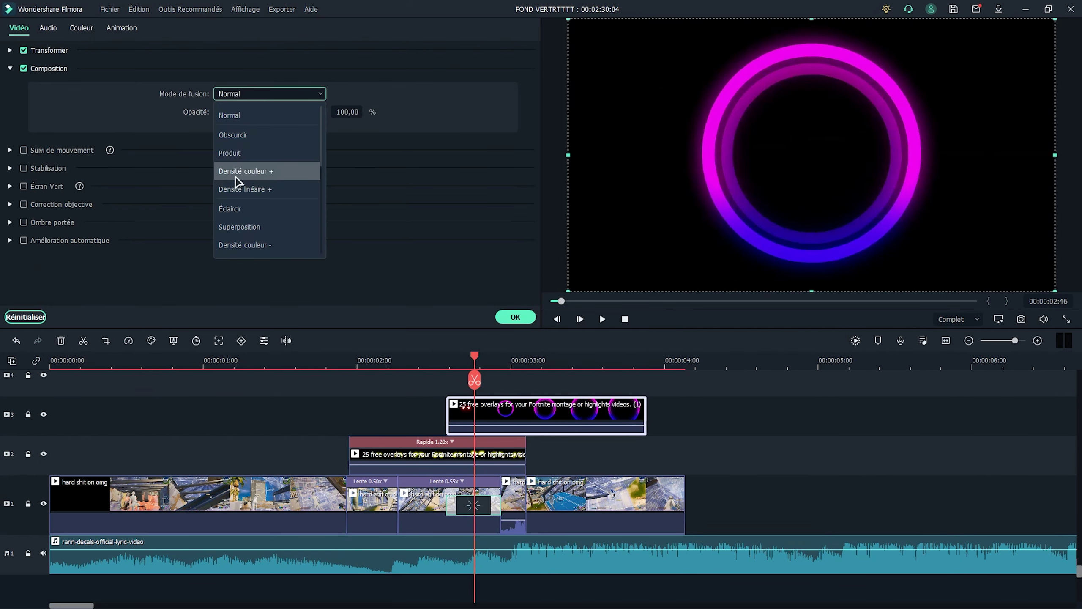
{"action": "left_click", "coordinate": [247, 232]}
{"action": "left_click", "coordinate": [515, 317]}
{"action": "left_click_drag", "start_coordinate": [533, 414], "coordinate": [592, 415]}
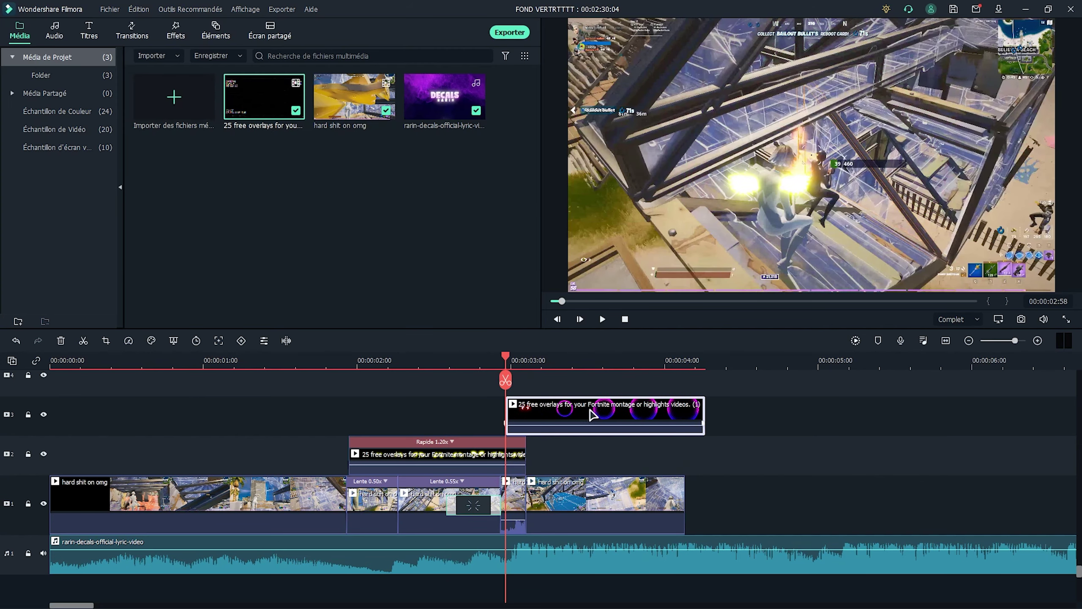
{"action": "right_click", "coordinate": [604, 415]}
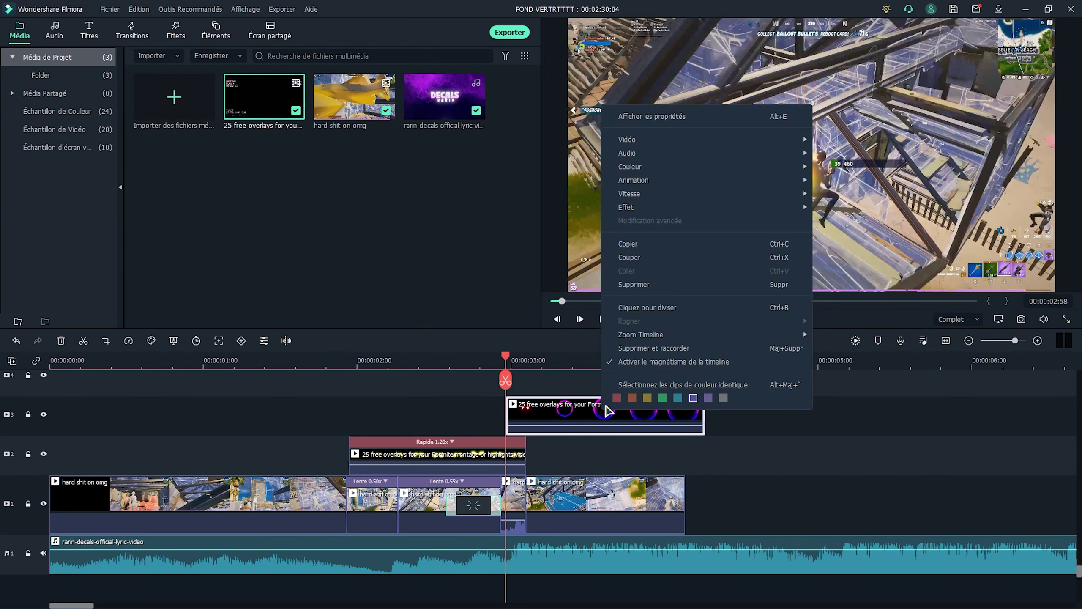
Speed the ring overlay to 5.20x and trim the Grille-pain effect to 15 frames, ending at 00:00:03:13
{"action": "mouse_move", "coordinate": [803, 195]}
{"action": "left_click", "coordinate": [854, 193]}
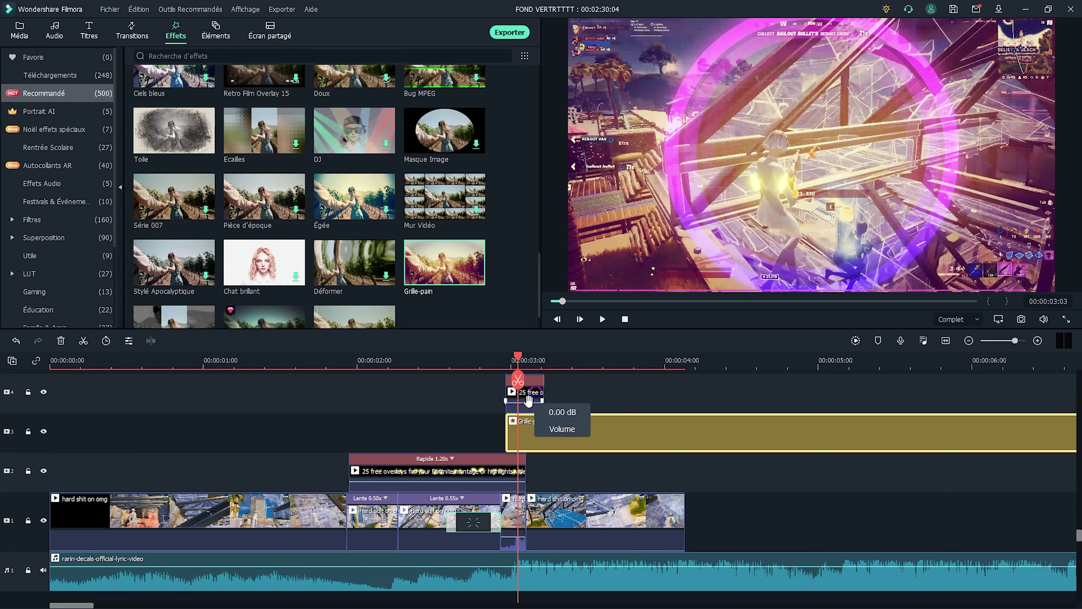
{"action": "left_click_drag", "start_coordinate": [538, 361], "coordinate": [659, 377]}
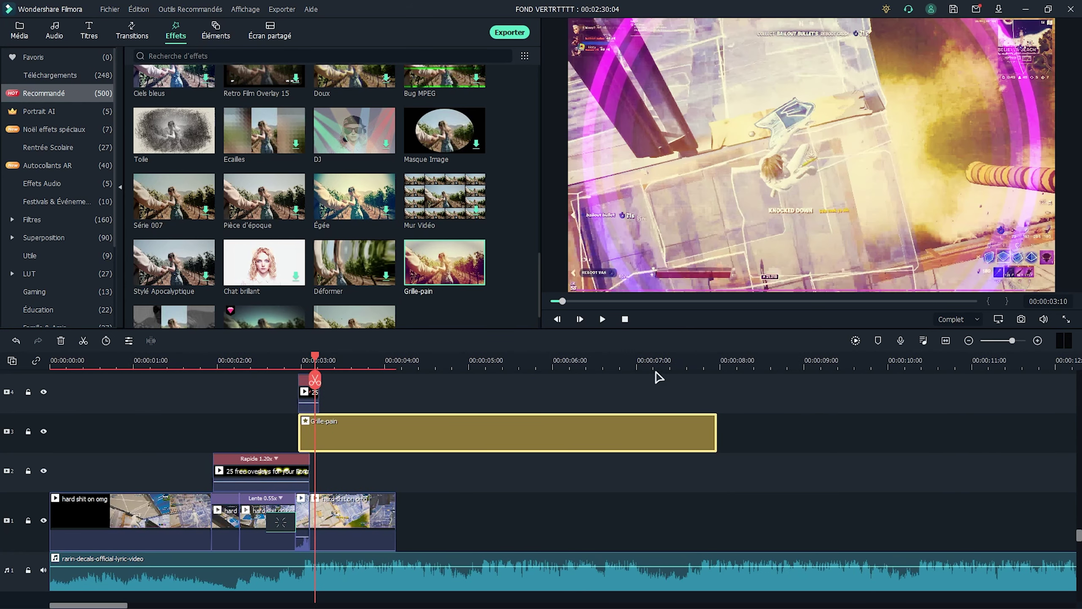
{"action": "left_click_drag", "start_coordinate": [716, 420], "coordinate": [316, 424]}
{"action": "left_click_drag", "start_coordinate": [315, 357], "coordinate": [625, 425]}
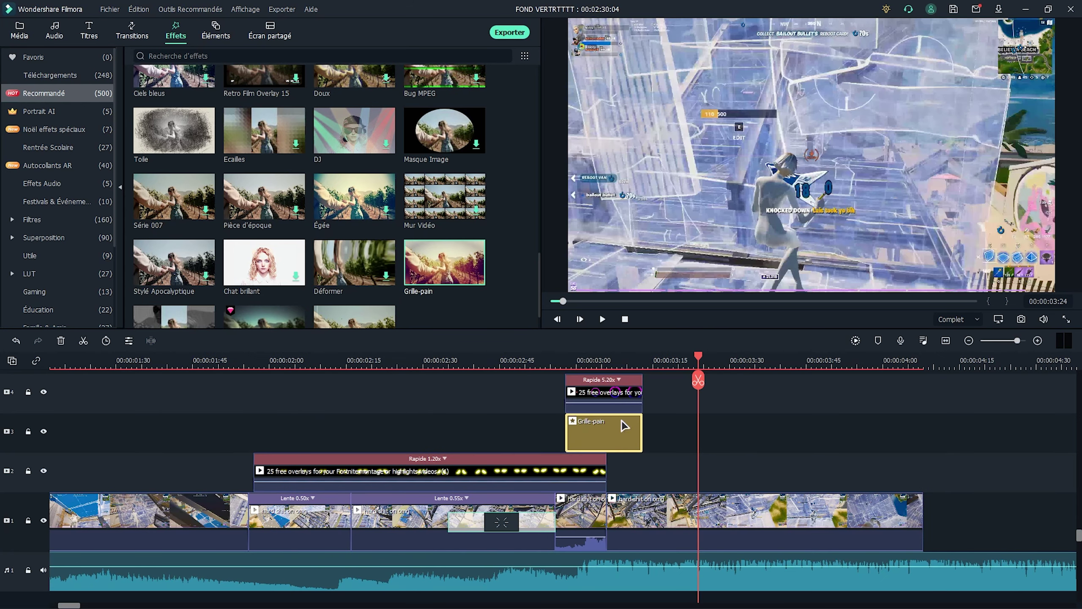
Apply the Fondu fade transition to the sped-up ring overlay clip on track 4
{"action": "left_click", "coordinate": [129, 36]}
{"action": "left_click_drag", "start_coordinate": [265, 96], "coordinate": [644, 441]}
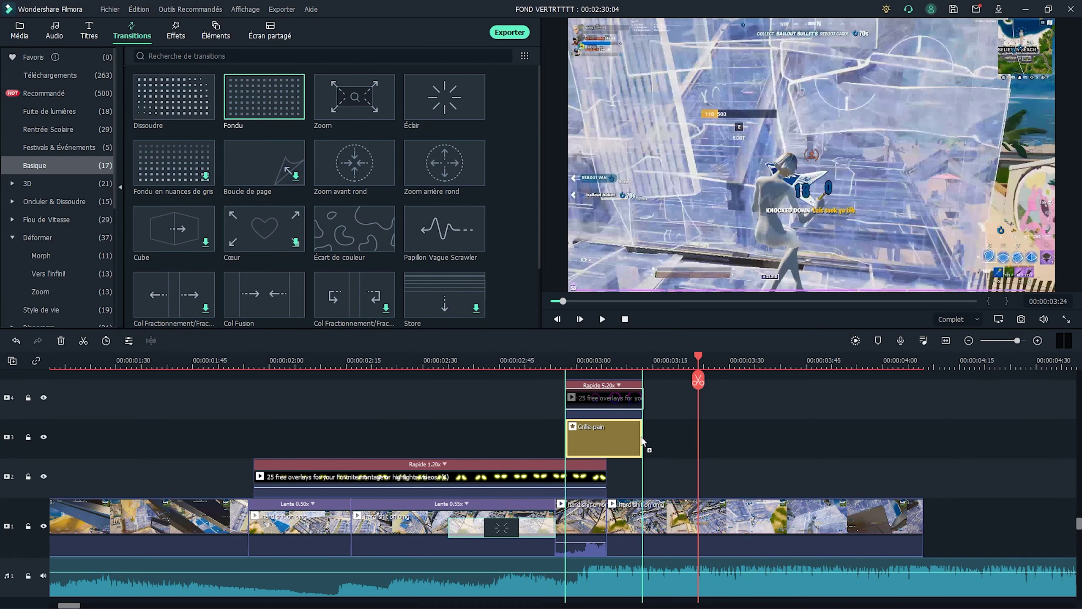
{"action": "left_click_drag", "start_coordinate": [645, 401], "coordinate": [618, 401]}
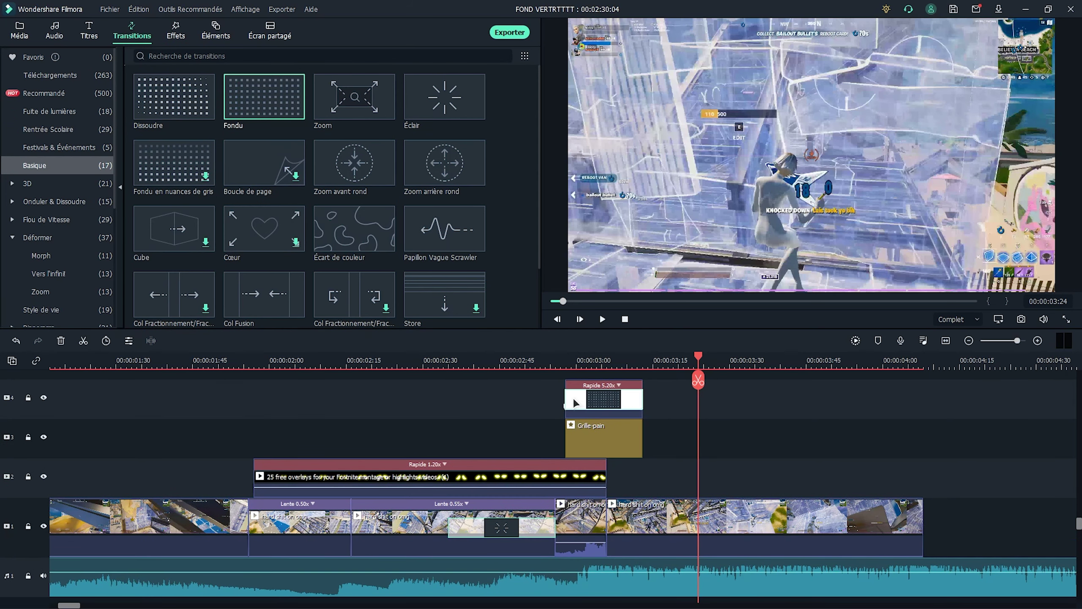
{"action": "left_click", "coordinate": [215, 30]}
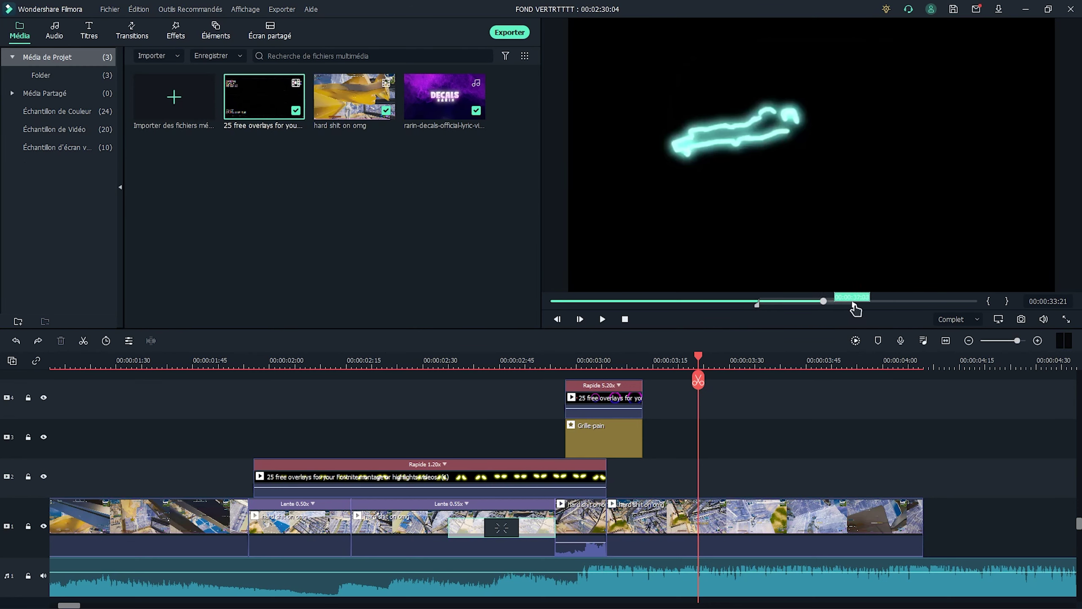
Place the cyan neon scribble overlay on track 3 at about 00:00:02:10 and review it
{"action": "left_click_drag", "start_coordinate": [758, 306], "coordinate": [800, 306]}
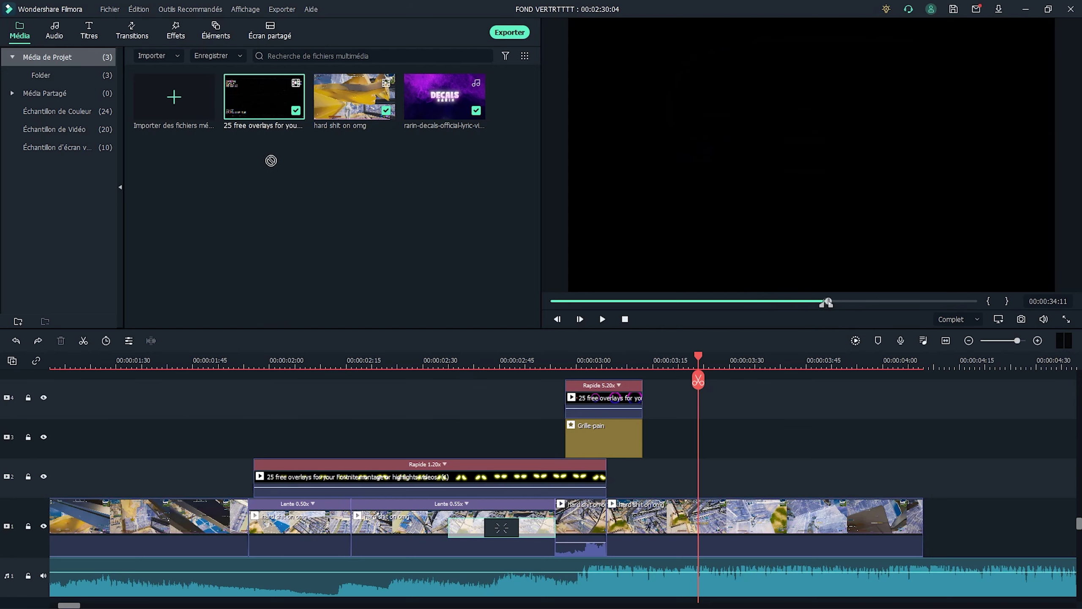
{"action": "left_click_drag", "start_coordinate": [271, 160], "coordinate": [976, 422]}
{"action": "left_click_drag", "start_coordinate": [988, 365], "coordinate": [950, 370]}
{"action": "left_click_drag", "start_coordinate": [453, 377], "coordinate": [204, 380]}
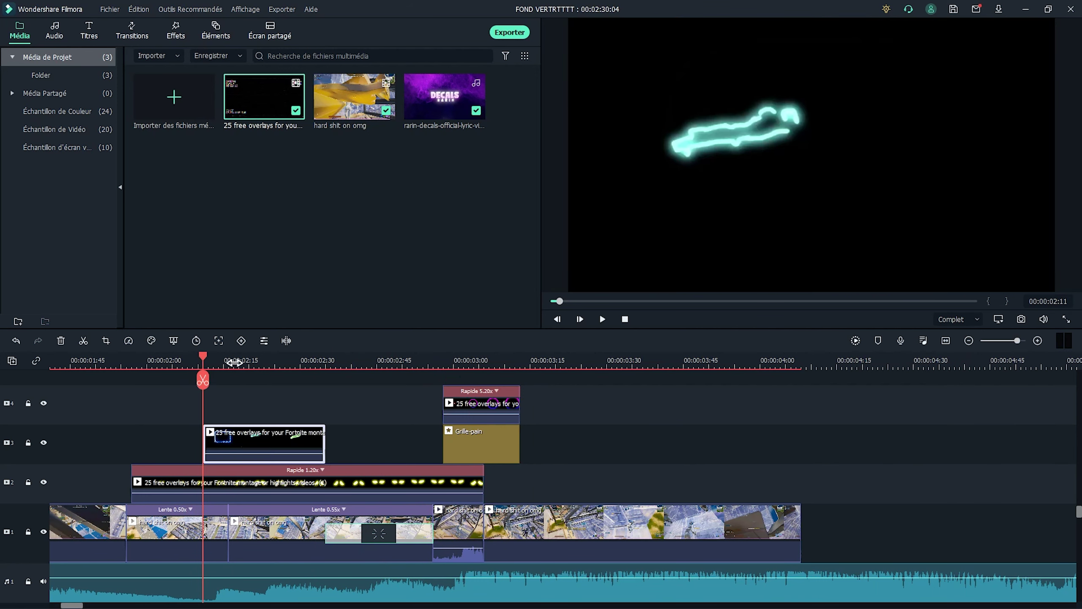
{"action": "left_click_drag", "start_coordinate": [305, 361], "coordinate": [373, 365]}
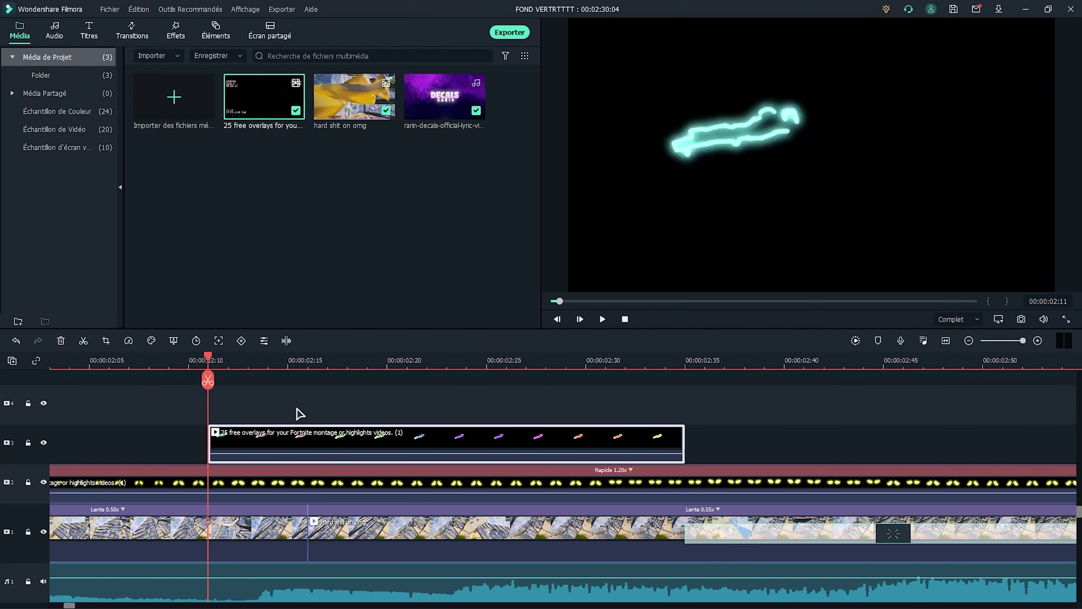
Set the track-3 scribble overlay's blend mode to Superposition
{"action": "double_click", "coordinate": [344, 450]}
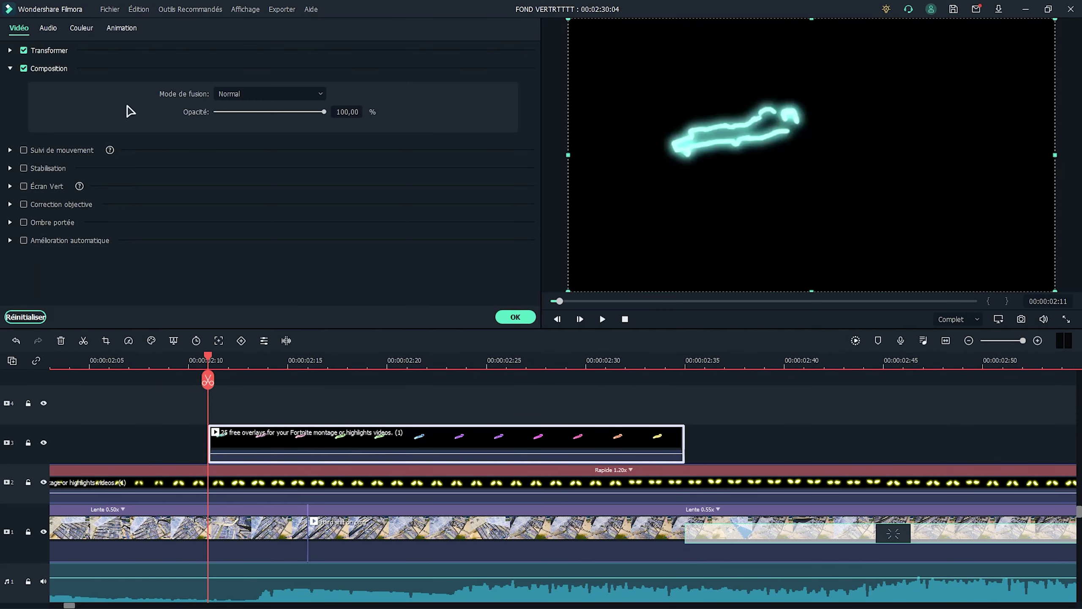
{"action": "left_click", "coordinate": [238, 94]}
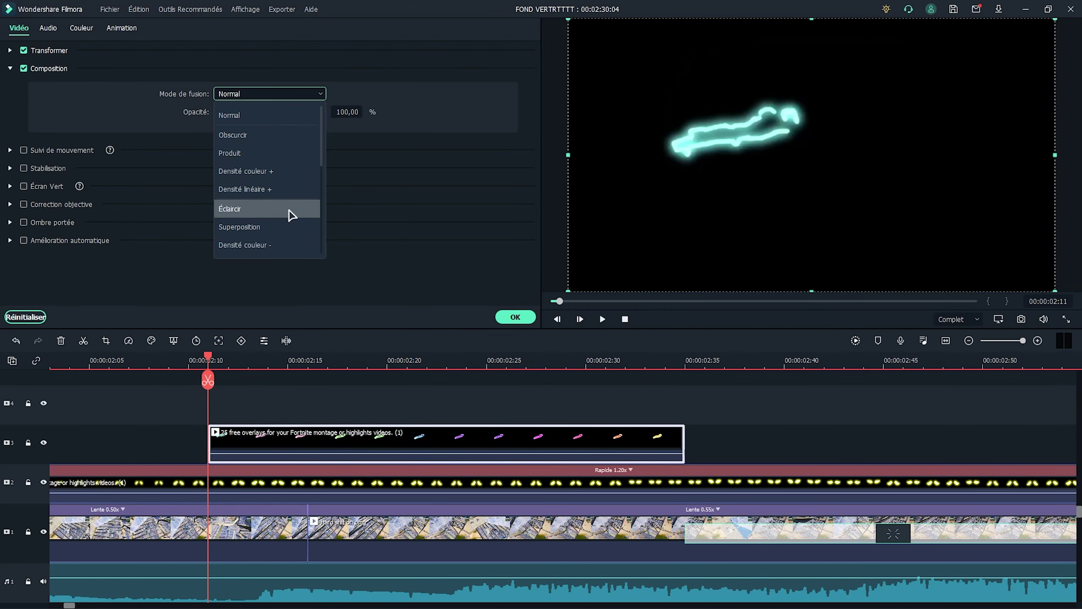
{"action": "left_click", "coordinate": [248, 230]}
{"action": "left_click", "coordinate": [515, 316]}
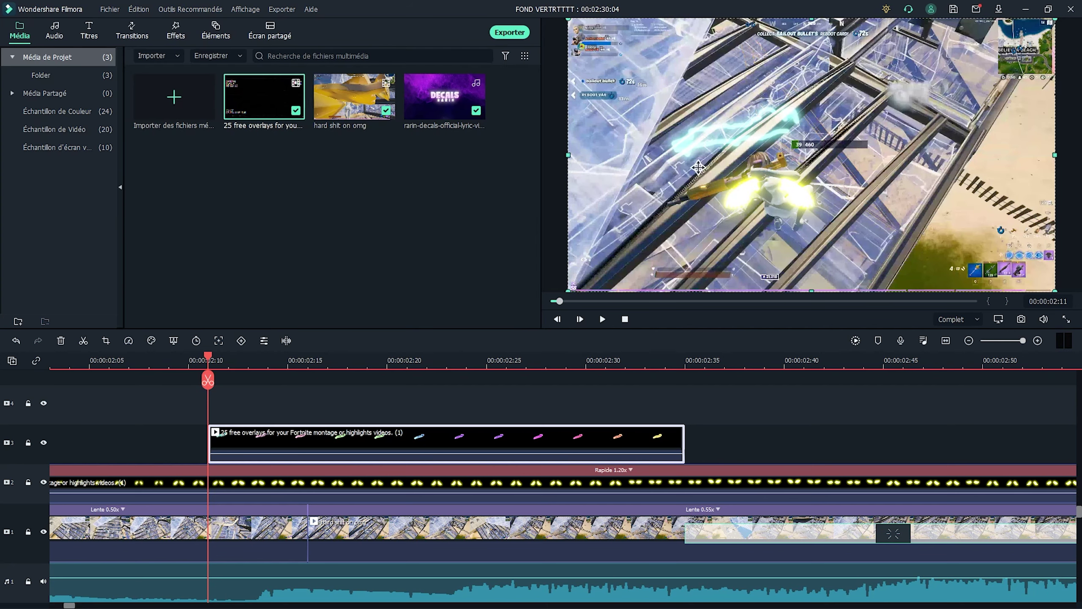
Rotate the overlay to 23.15°, reposition it in the frame, and review around 2:13–2:23
{"action": "double_click", "coordinate": [358, 436]}
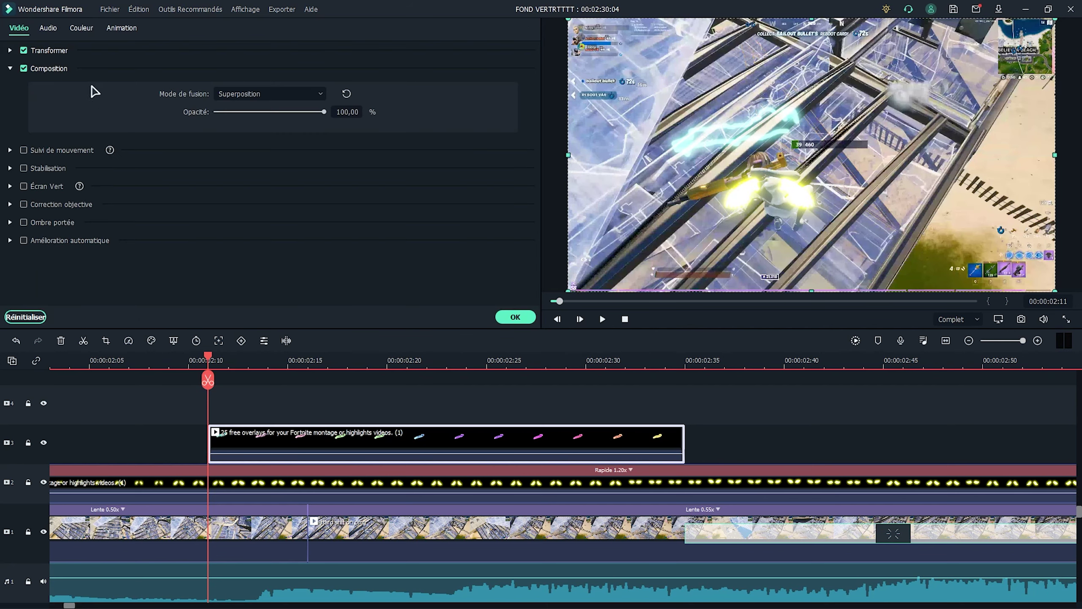
{"action": "left_click", "coordinate": [46, 50]}
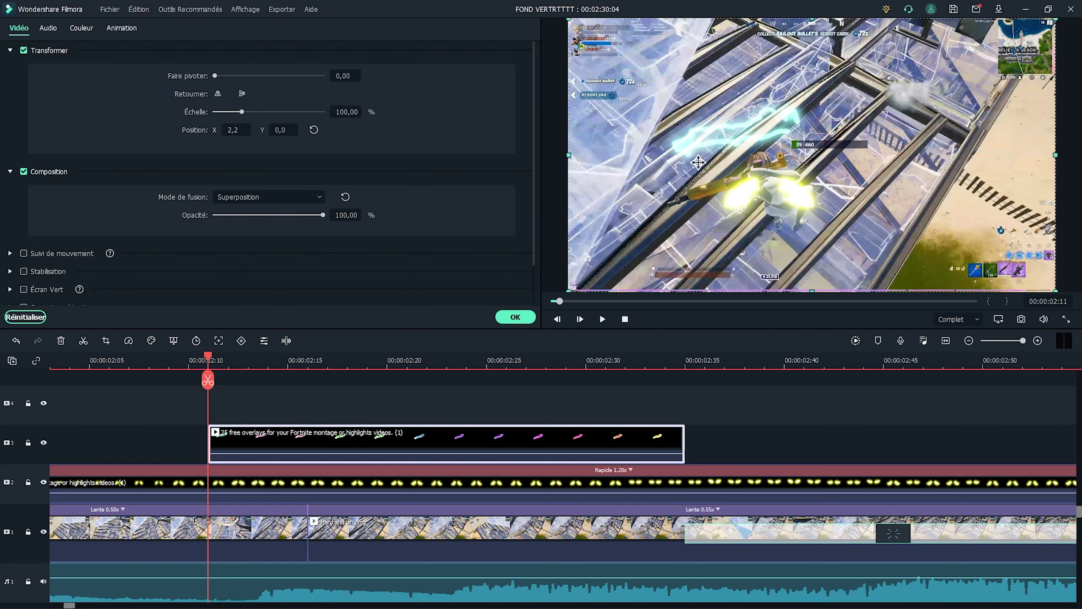
{"action": "left_click_drag", "start_coordinate": [761, 114], "coordinate": [758, 170]}
{"action": "left_click", "coordinate": [742, 443]}
{"action": "left_click", "coordinate": [241, 363]}
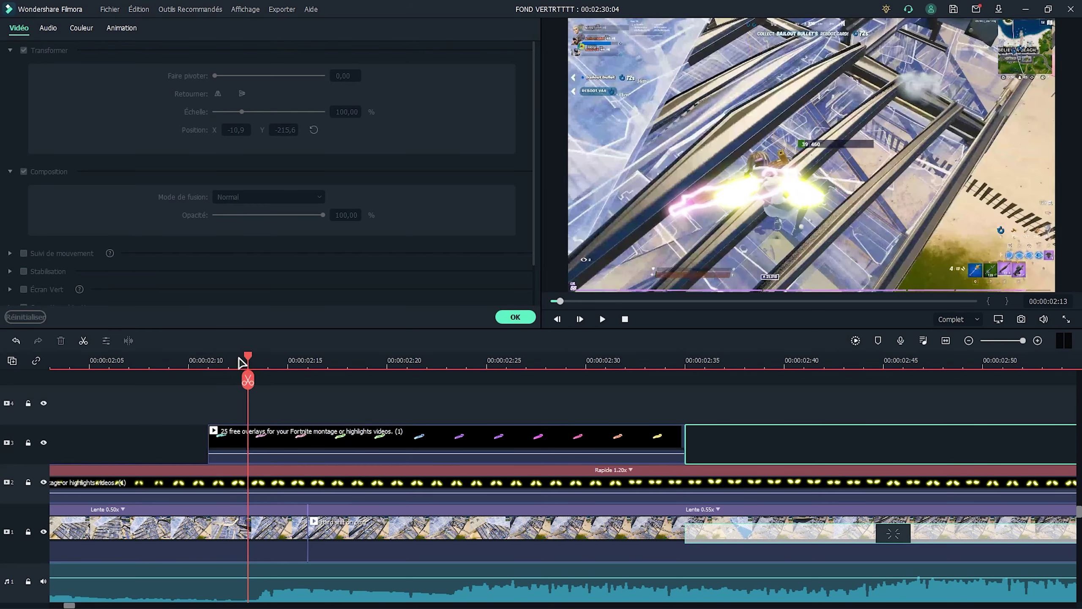
{"action": "left_click_drag", "start_coordinate": [259, 361], "coordinate": [332, 364]}
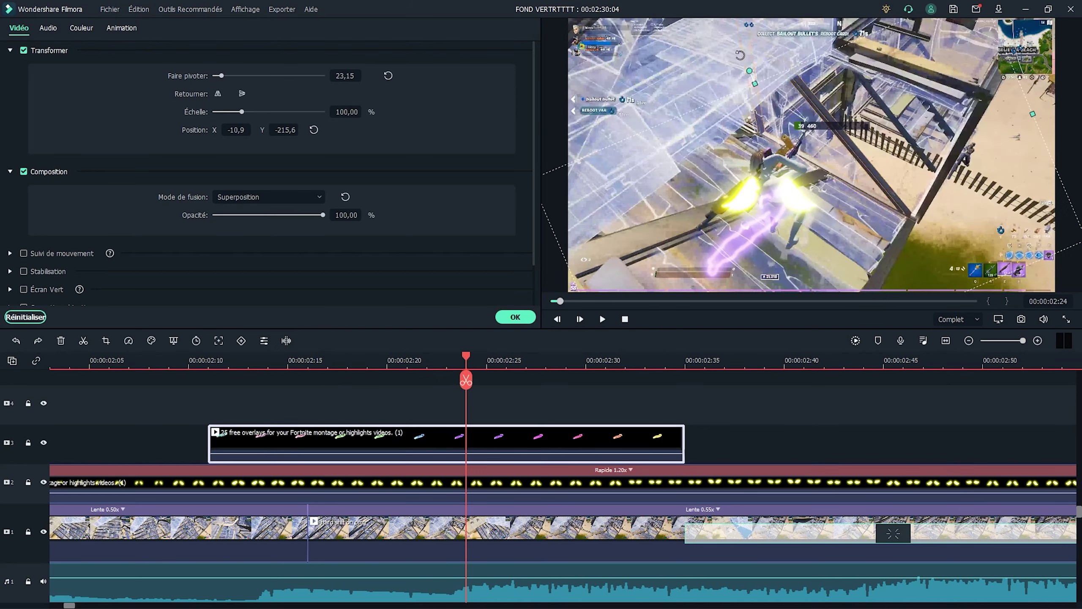
{"action": "left_click_drag", "start_coordinate": [835, 249], "coordinate": [838, 191]}
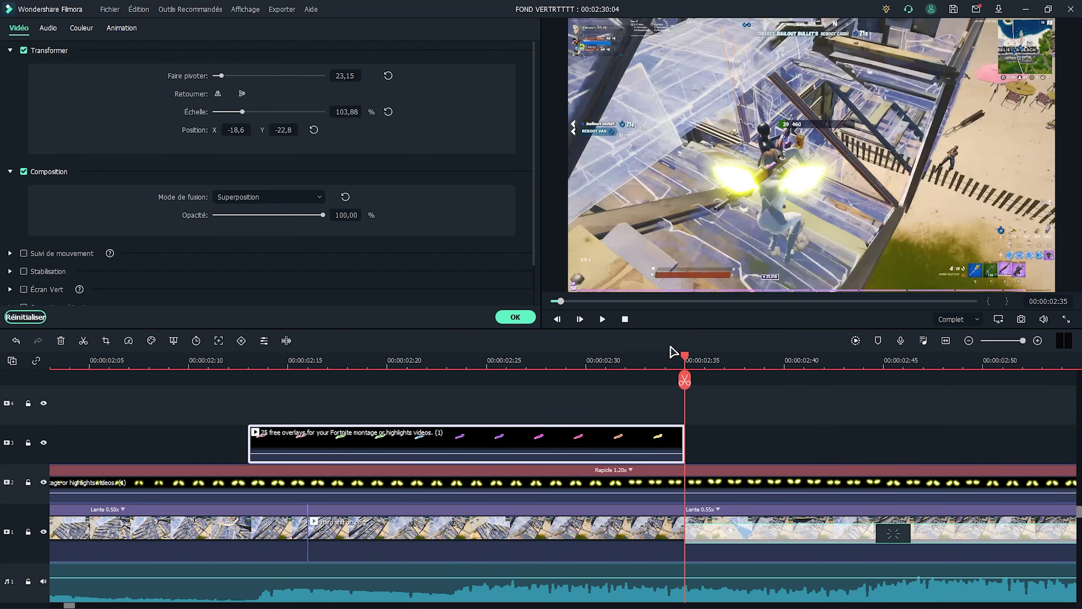
{"action": "left_click_drag", "start_coordinate": [672, 350], "coordinate": [388, 390]}
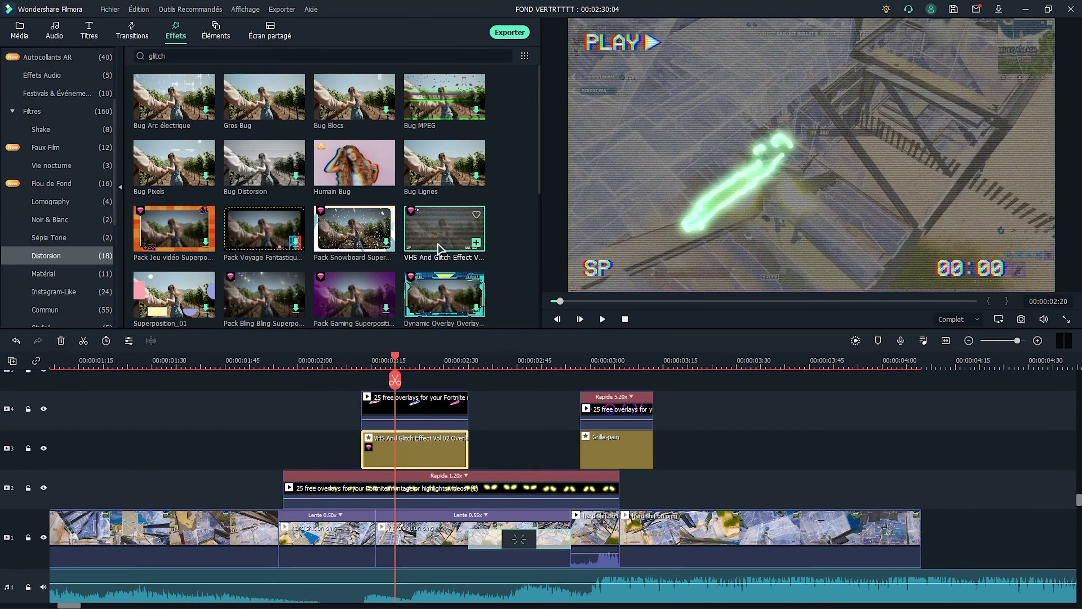
Search the effects library for 'vhs'
{"action": "left_click_drag", "start_coordinate": [179, 62], "coordinate": [140, 61]}
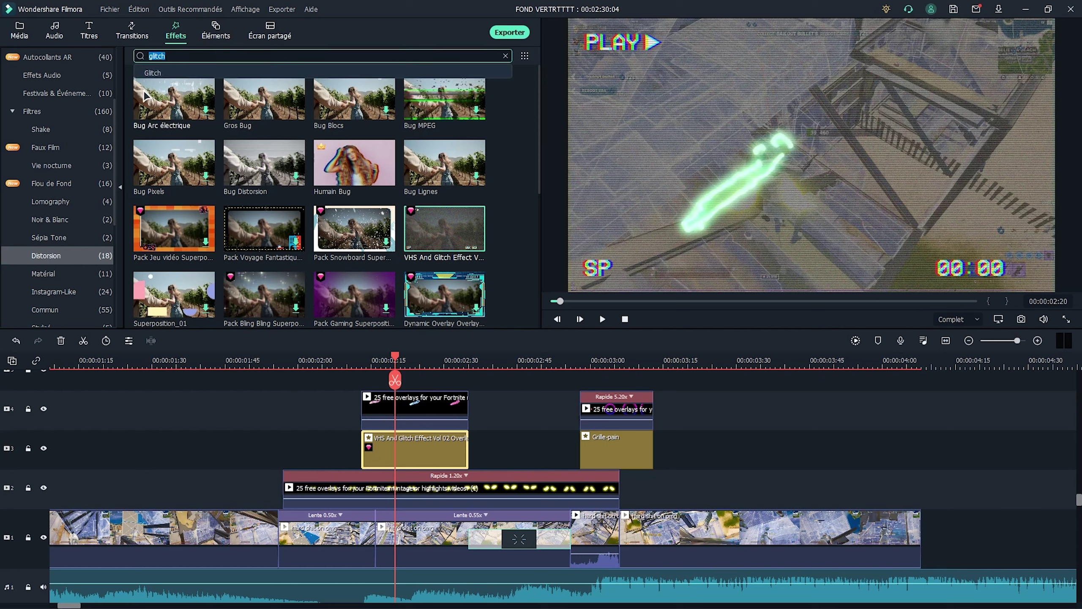
{"action": "type", "text": "vhs"}
{"action": "key", "text": "Return"}
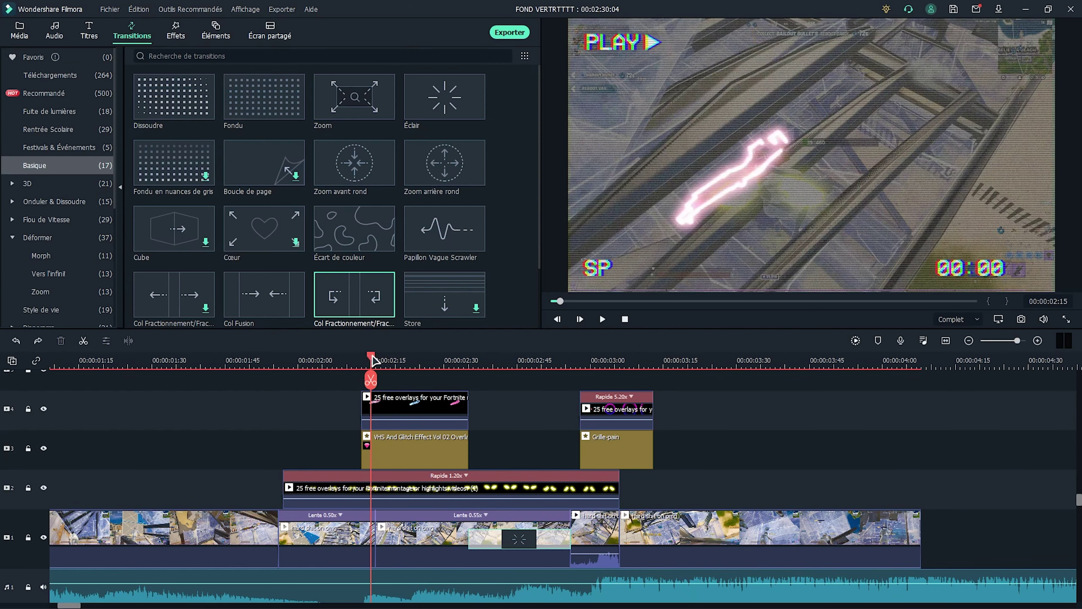
Play the montage from the start to review it
{"action": "left_click_drag", "start_coordinate": [373, 360], "coordinate": [1, 451]}
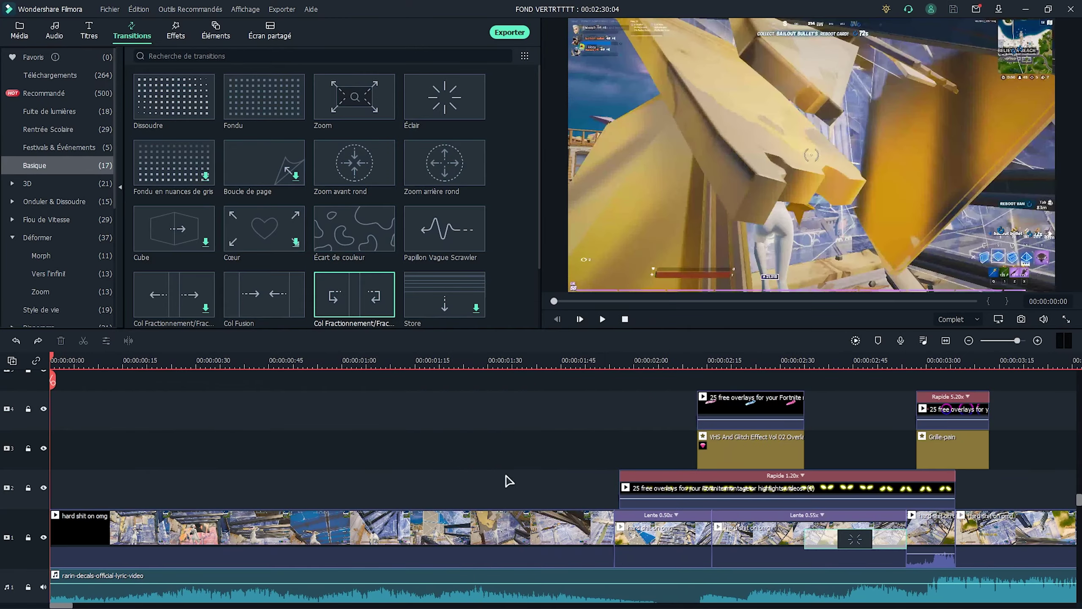
{"action": "key", "text": "space"}
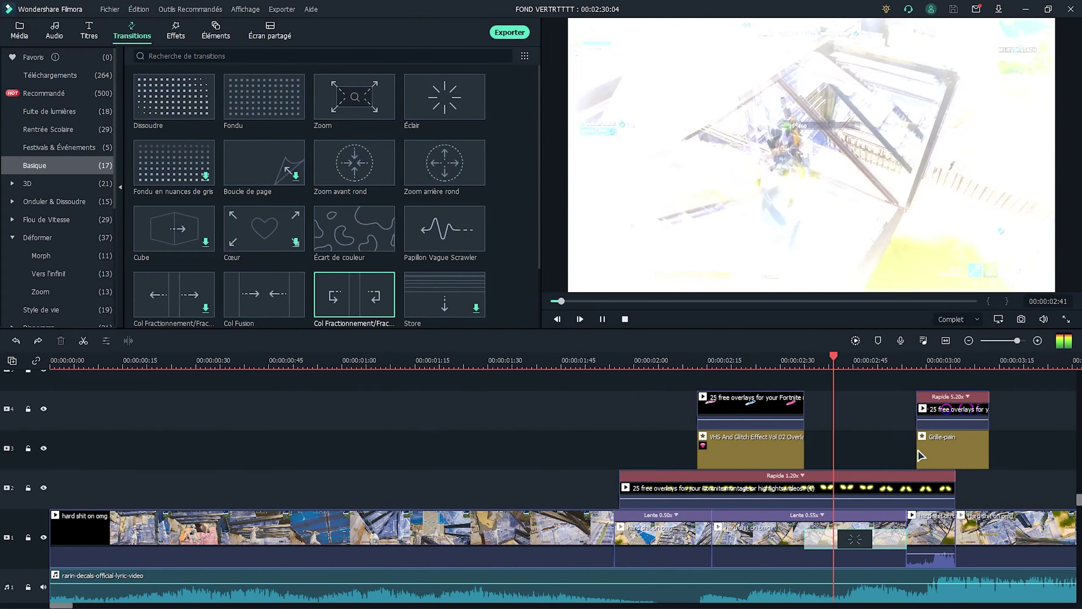
{"action": "key", "text": "space"}
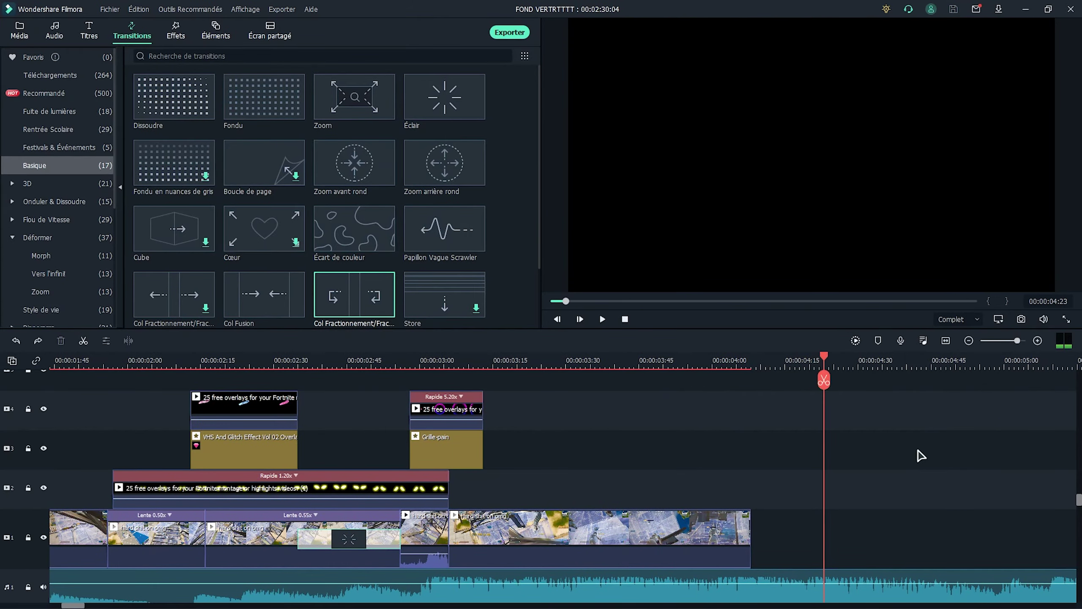
Split the main gameplay clip at 3:13 and add an Éclair flash transition on the cut
{"action": "left_click", "coordinate": [488, 370]}
{"action": "left_click", "coordinate": [482, 380]}
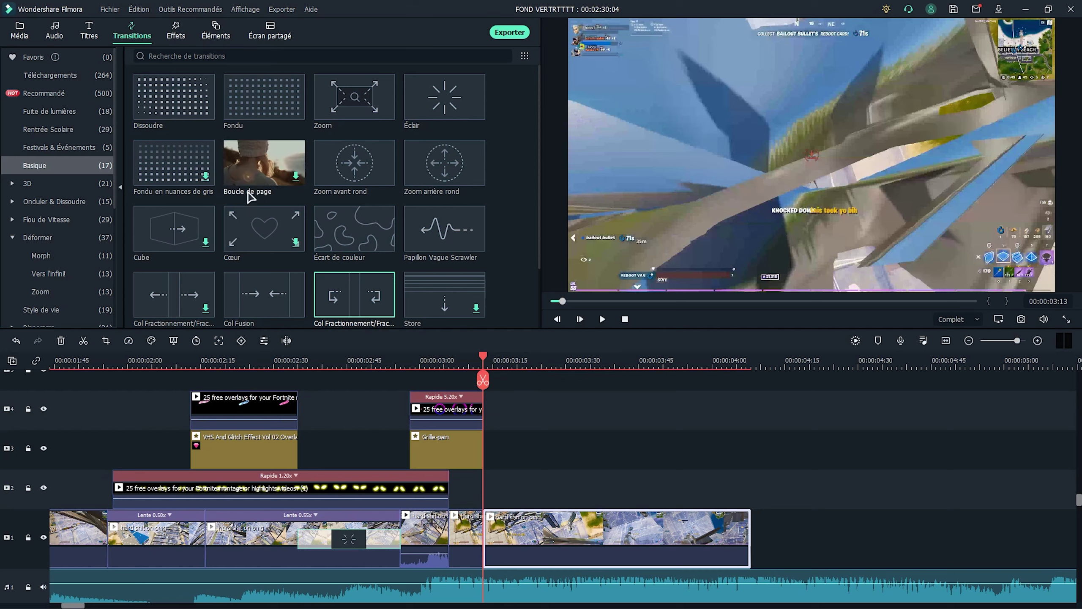
{"action": "left_click_drag", "start_coordinate": [426, 111], "coordinate": [484, 539]}
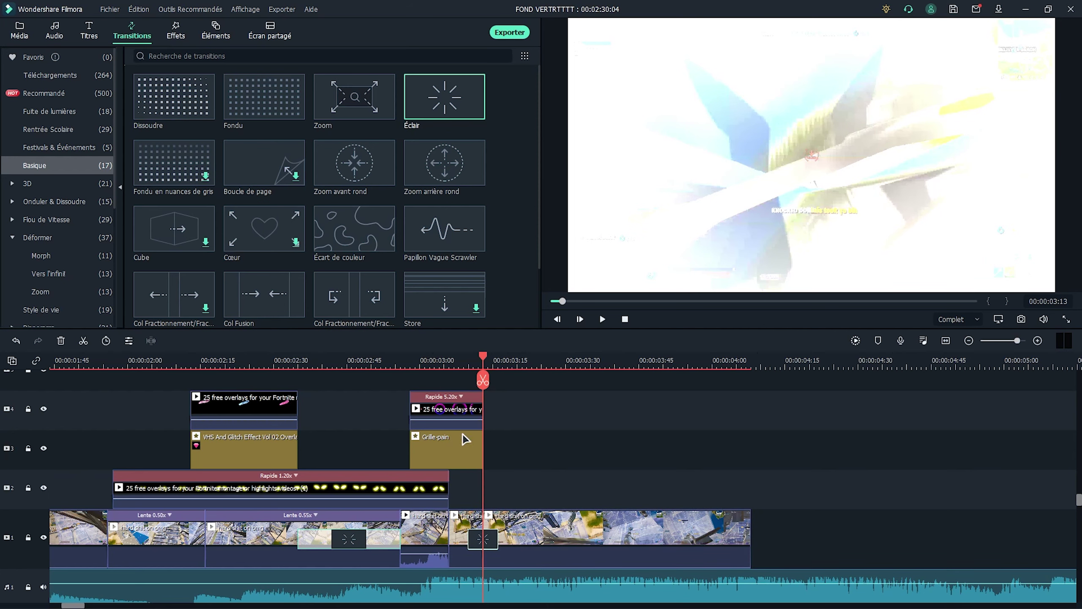
{"action": "scroll", "coordinate": [435, 375], "scroll_direction": "up", "scroll_amount": 1}
{"action": "left_click", "coordinate": [434, 360]}
{"action": "left_click", "coordinate": [405, 361]}
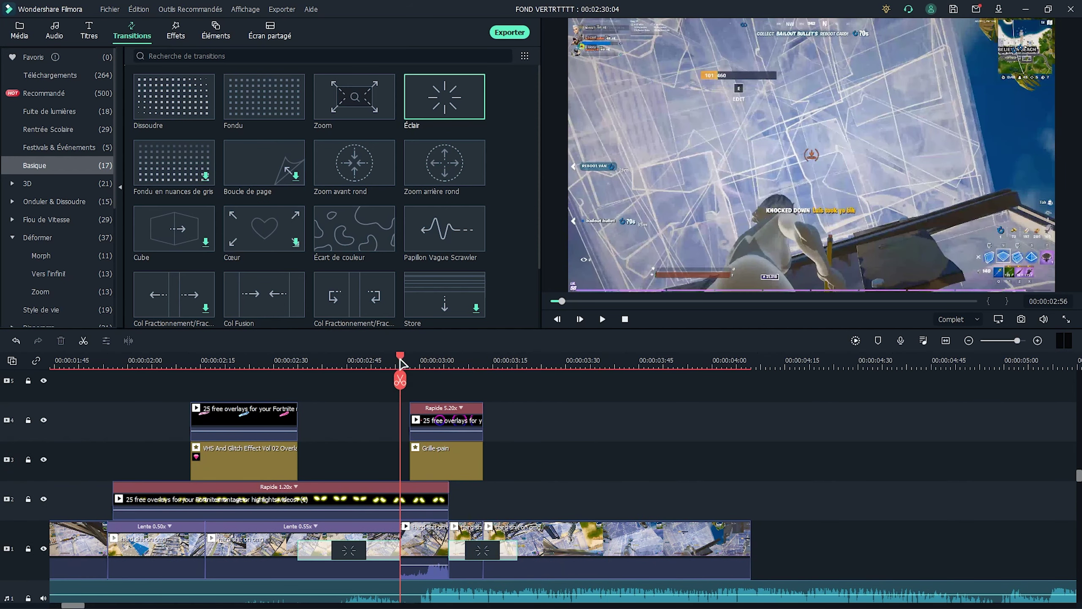
{"action": "left_click_drag", "start_coordinate": [407, 358], "coordinate": [632, 361]}
Apply the Fondu en sortie fade-out animation to the last gameplay clip
{"action": "double_click", "coordinate": [677, 540]}
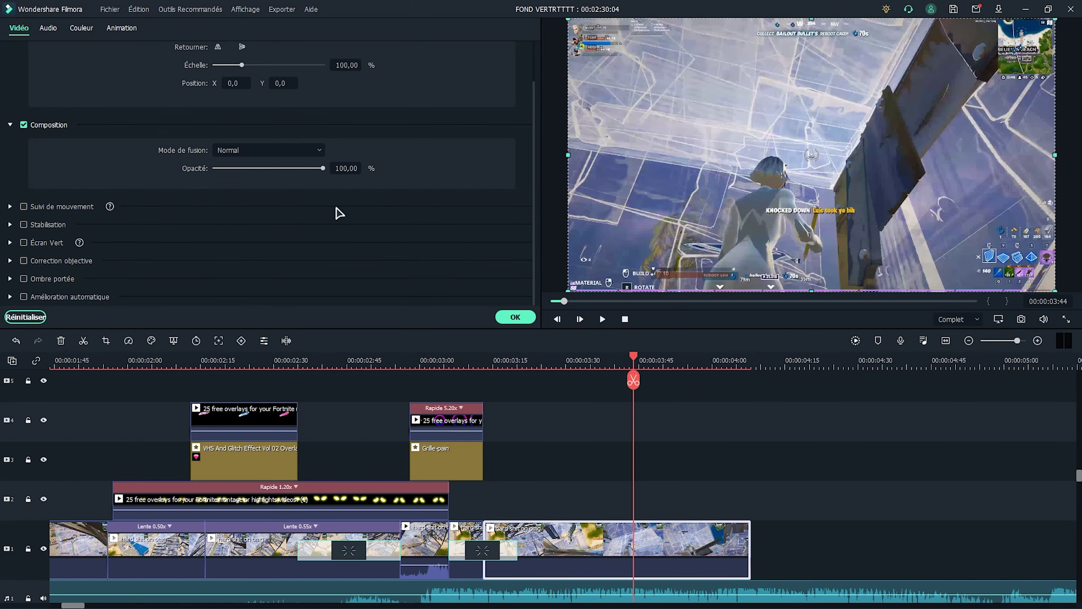
{"action": "left_click", "coordinate": [121, 28]}
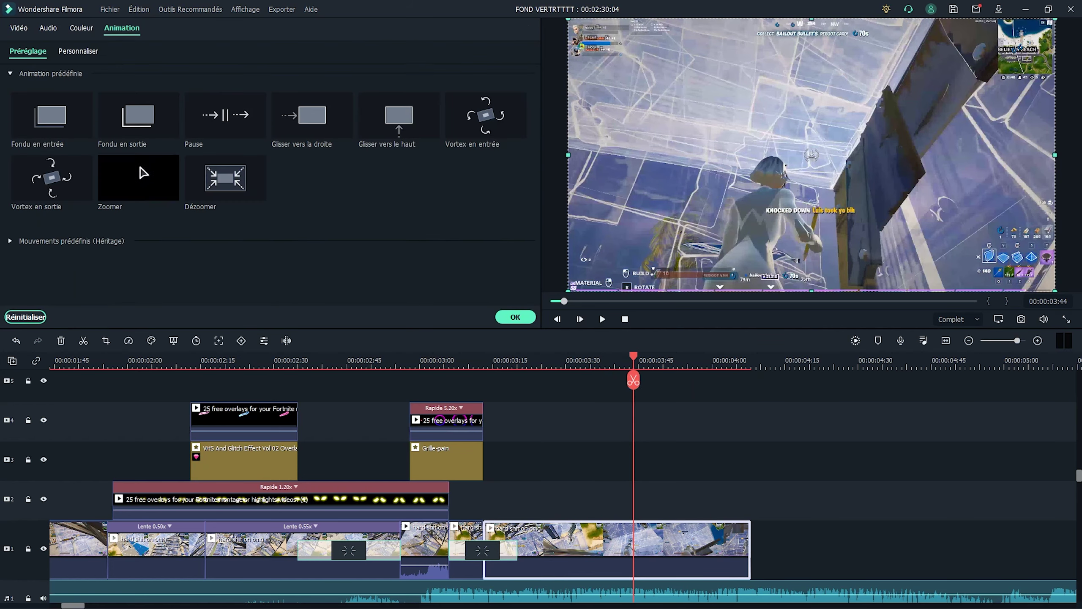
{"action": "left_click", "coordinate": [136, 124]}
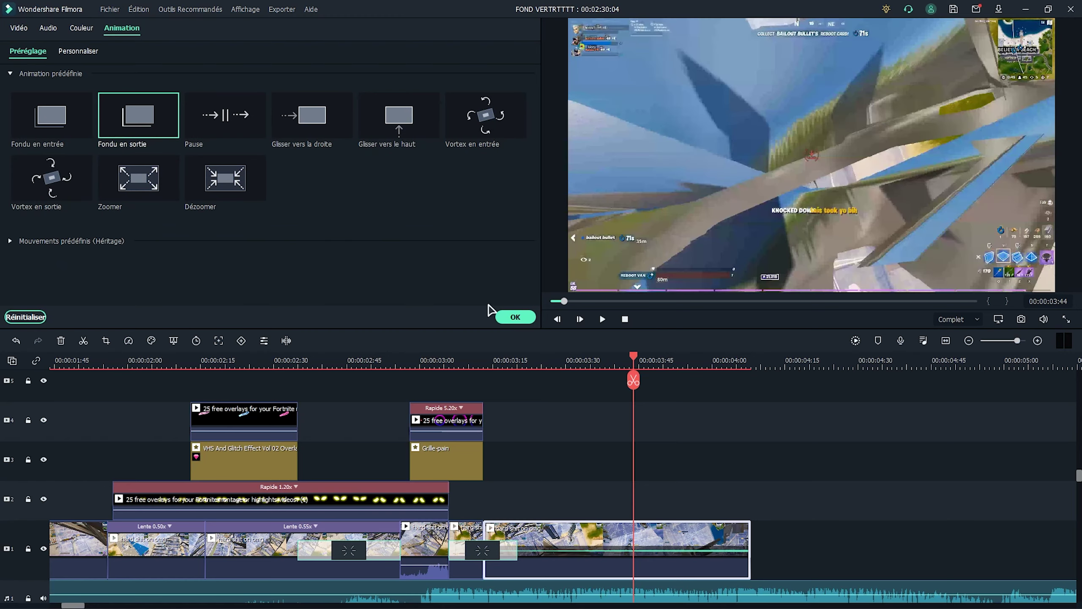
{"action": "left_click", "coordinate": [515, 316]}
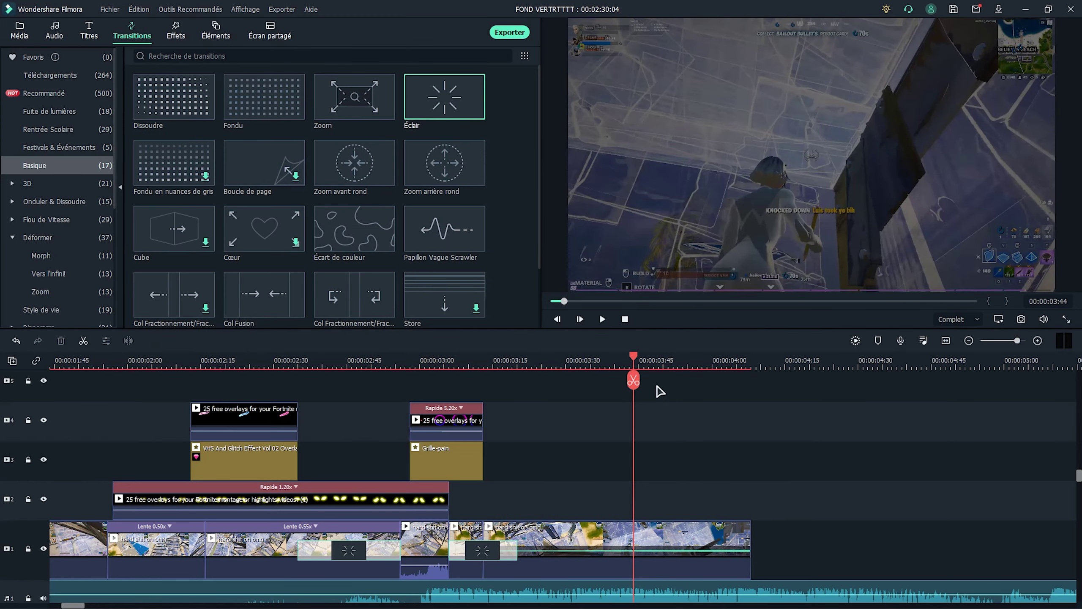
Split the music at 4:08, delete the leftover part, and set a 0.92 s fade-out
{"action": "double_click", "coordinate": [733, 590]}
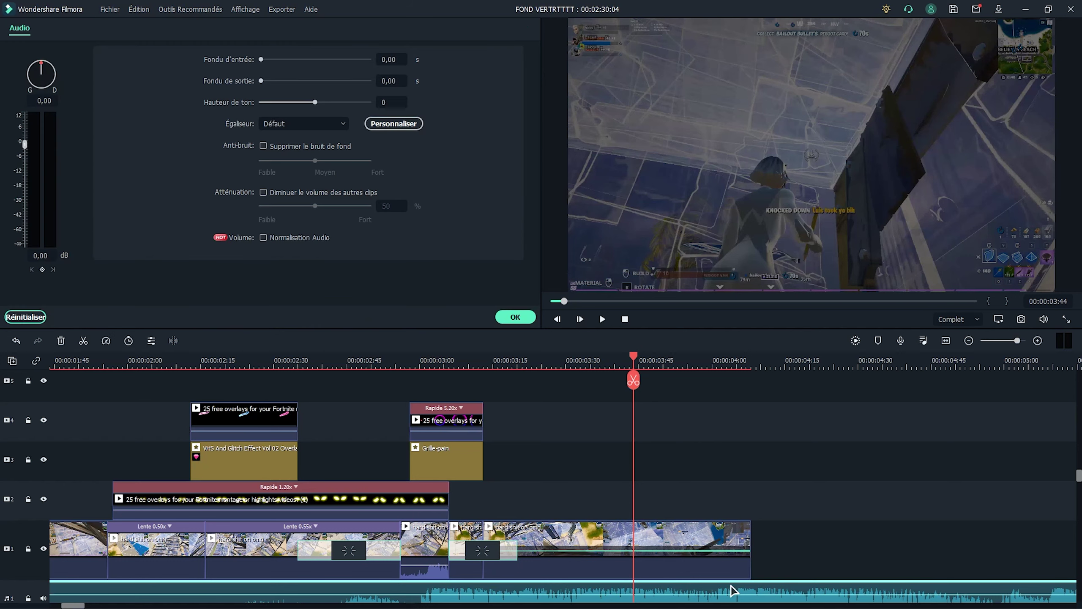
{"action": "left_click_drag", "start_coordinate": [744, 361], "coordinate": [751, 361]}
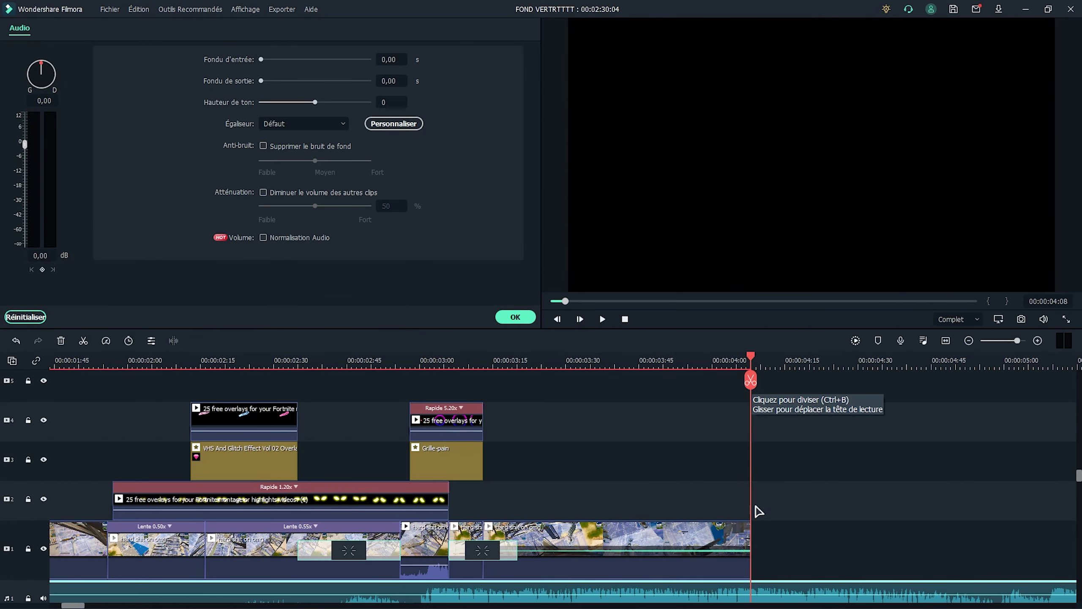
{"action": "left_click", "coordinate": [751, 380]}
{"action": "key", "text": "Delete"}
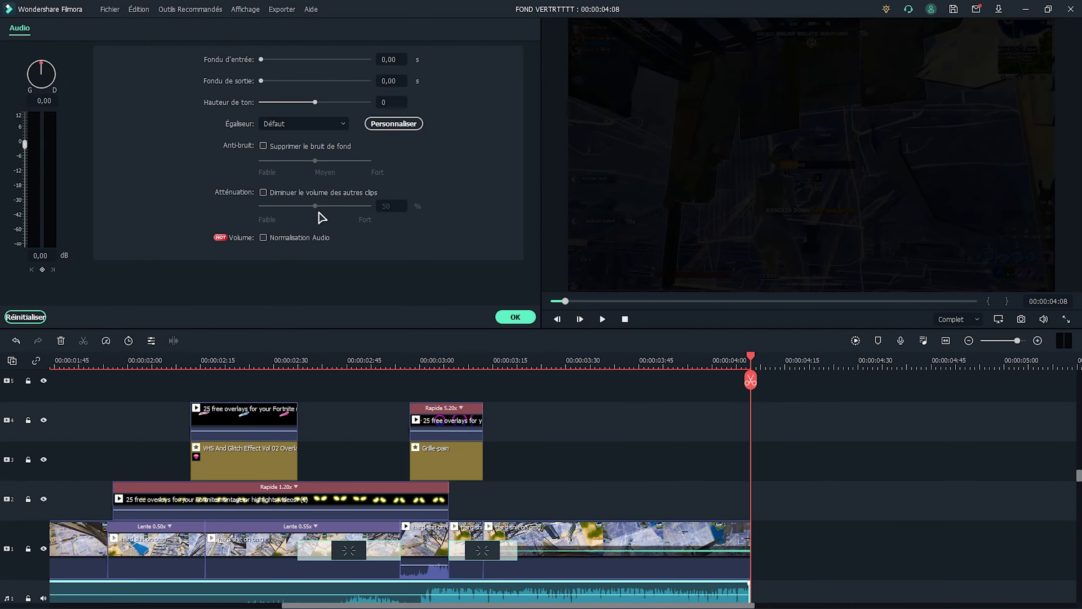
{"action": "left_click_drag", "start_coordinate": [260, 81], "coordinate": [286, 81]}
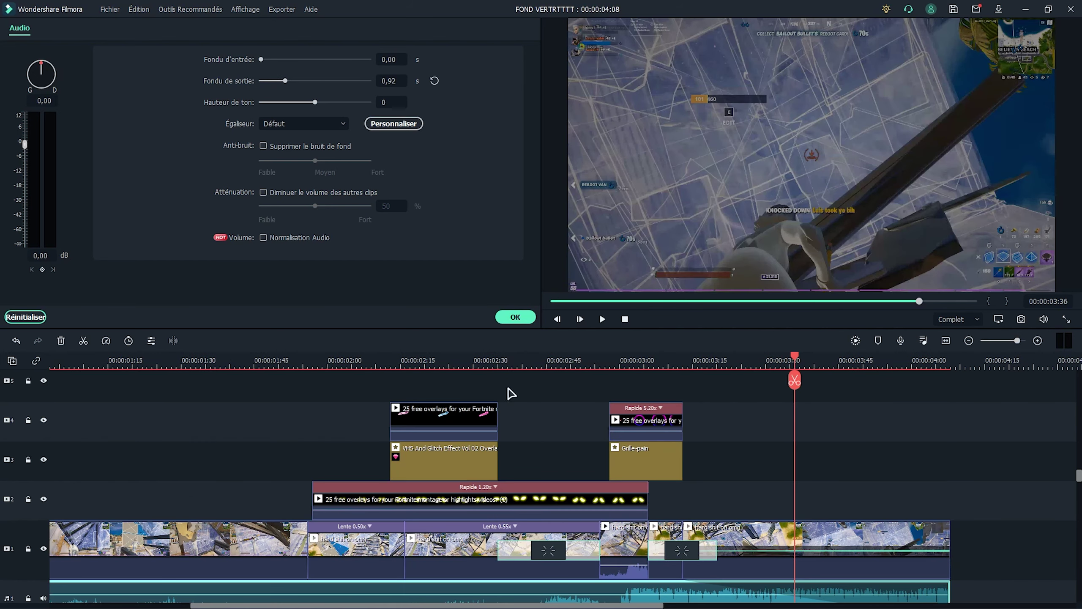
{"action": "left_click", "coordinate": [522, 318]}
{"action": "left_click_drag", "start_coordinate": [620, 361], "coordinate": [4, 483]}
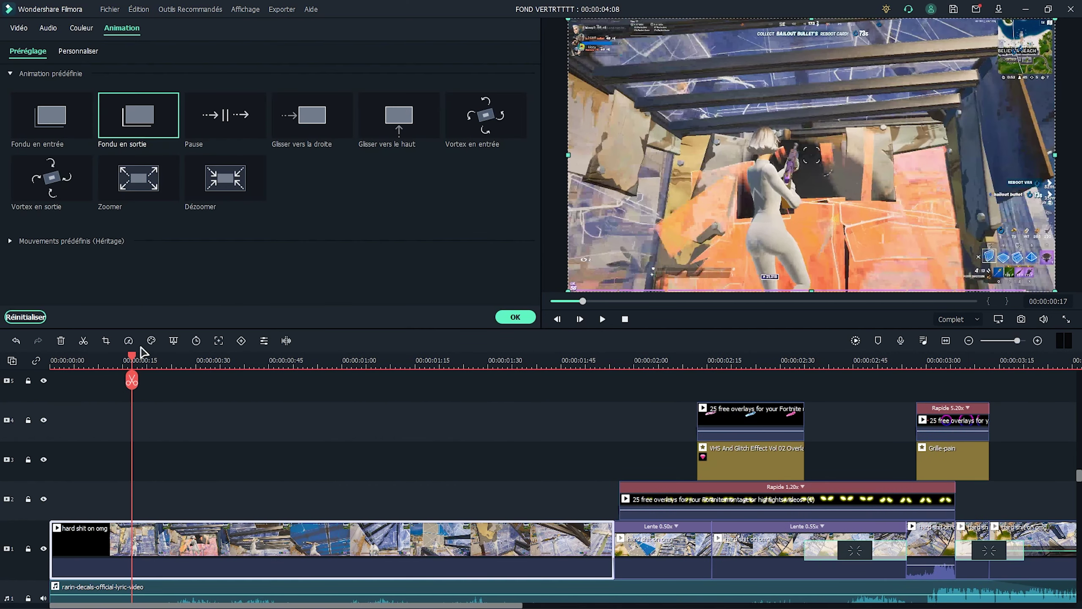
Give the opening clip a Fondu en entrée fade-in and the music a 1.23 s fade-in
{"action": "double_click", "coordinate": [65, 118]}
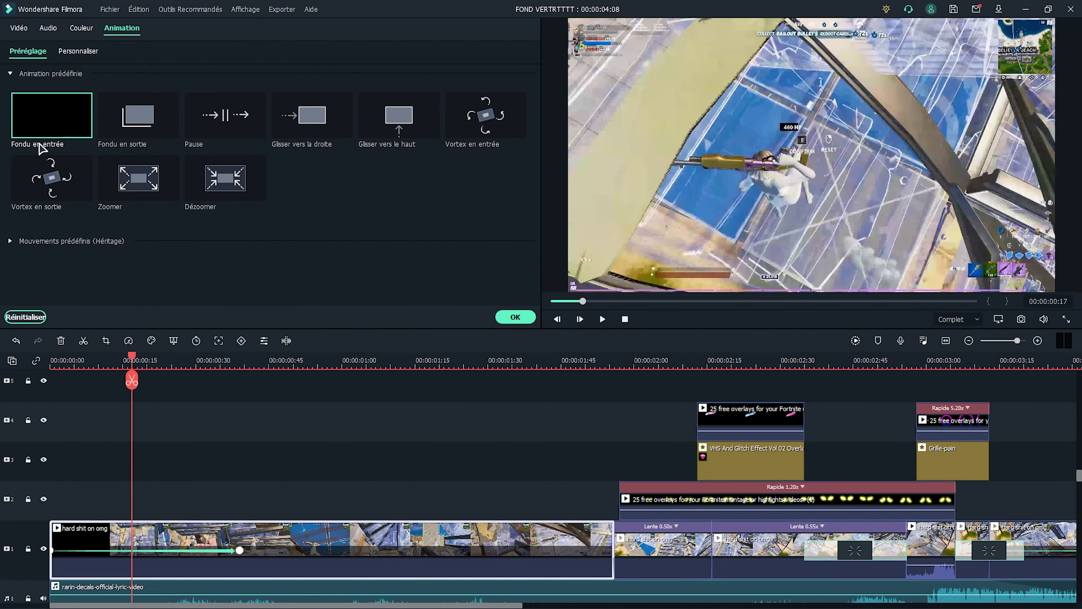
{"action": "left_click", "coordinate": [514, 314]}
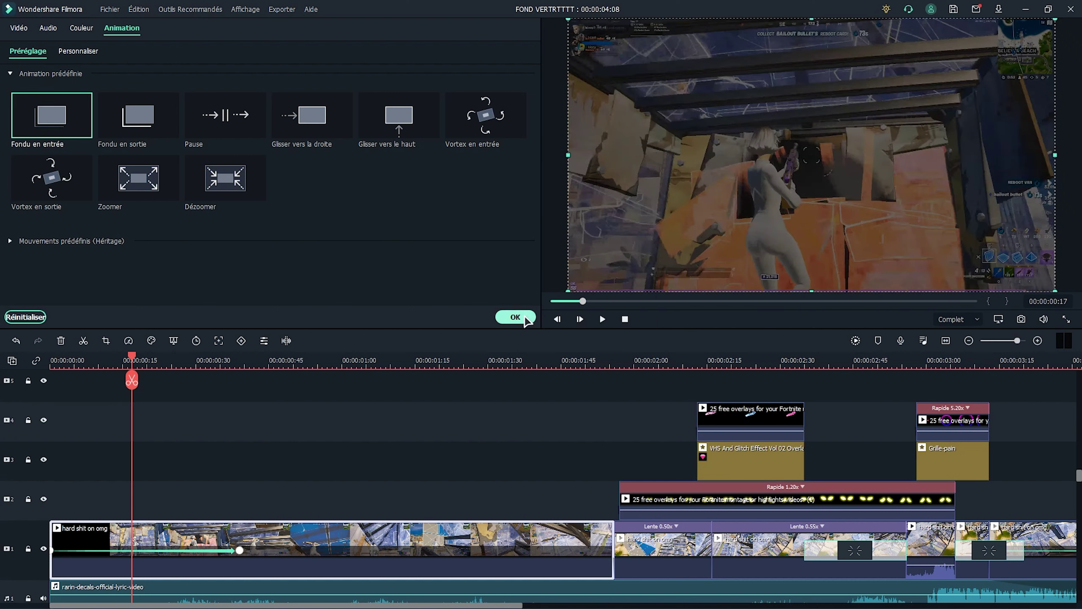
{"action": "double_click", "coordinate": [204, 588]}
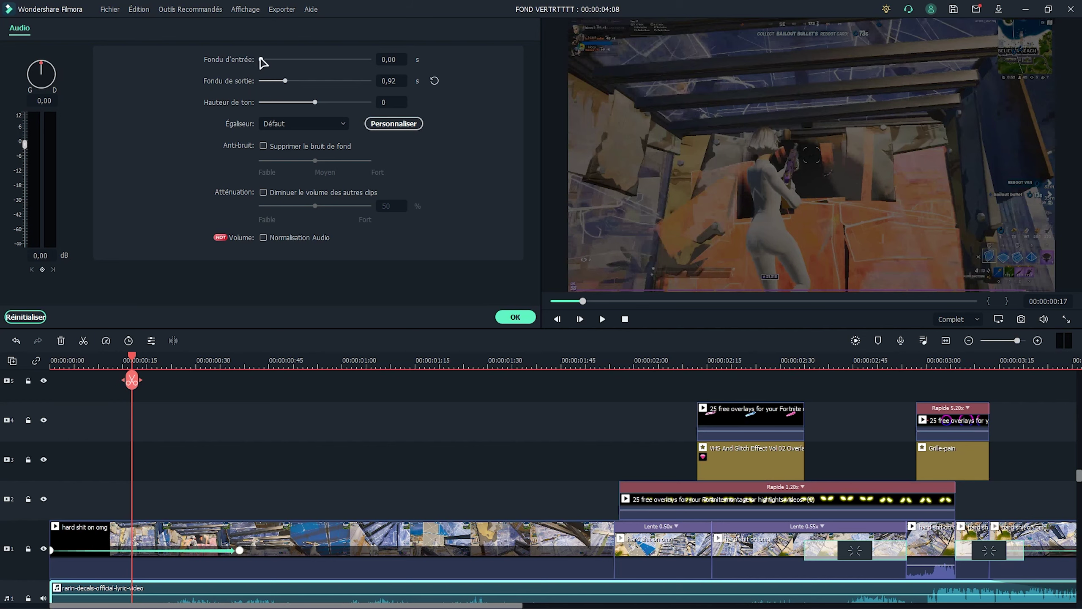
{"action": "left_click_drag", "start_coordinate": [261, 60], "coordinate": [294, 59]}
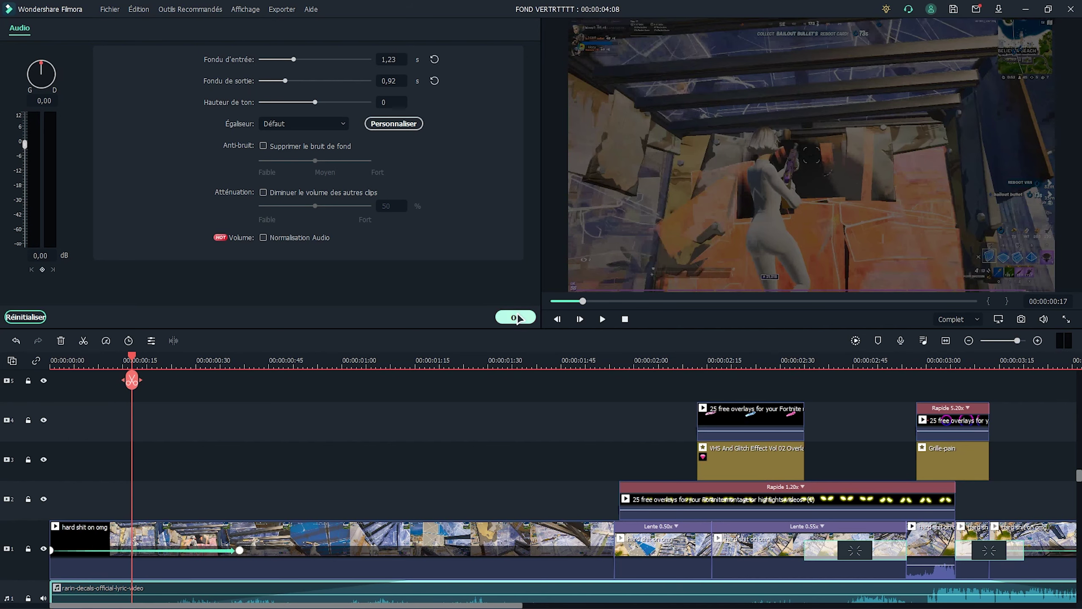